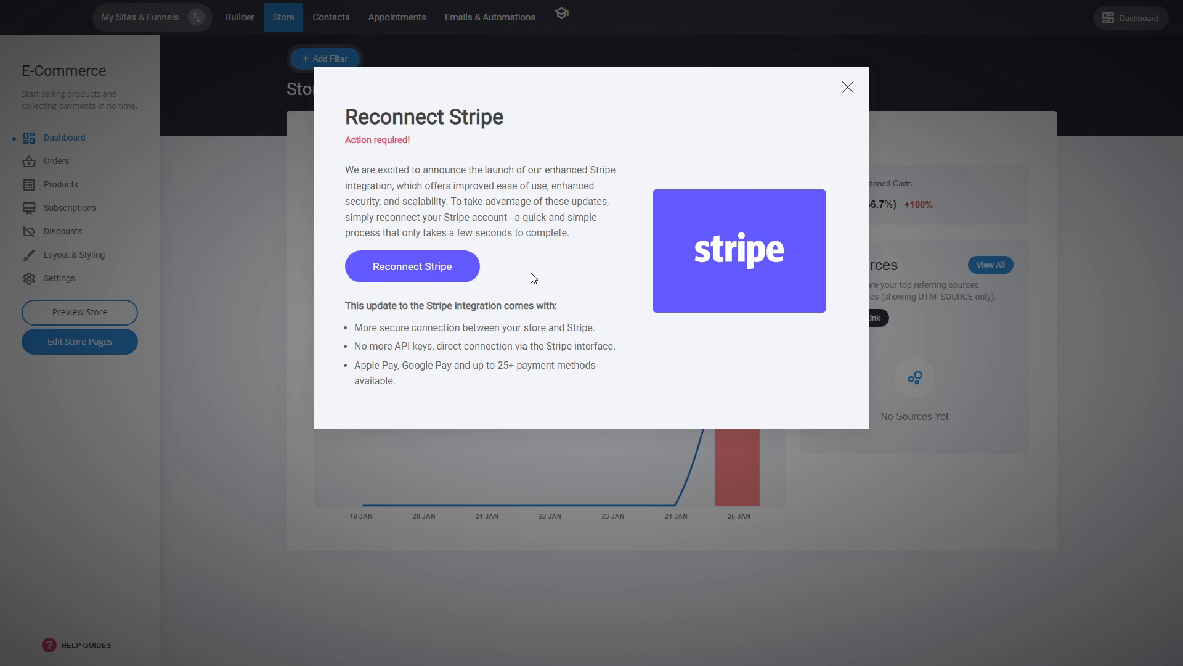
# Step: Close the Reconnect Stripe notice covering the Store Dashboard's 7-day sales figures
pyautogui.click(849, 88)
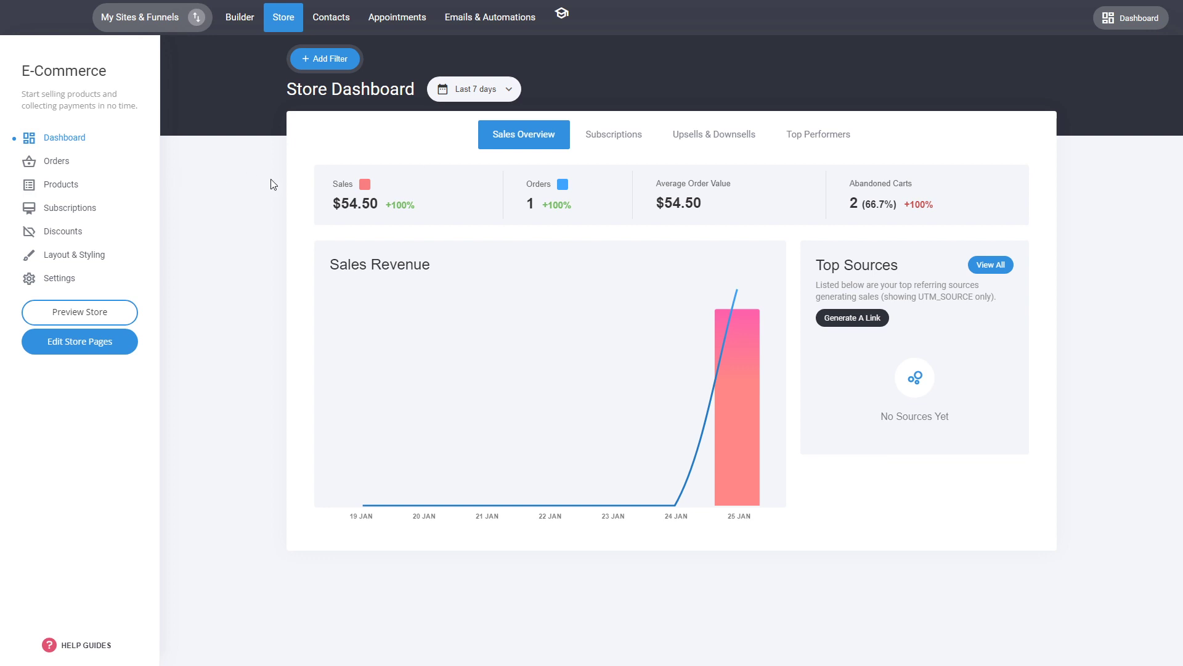
pyautogui.click(69, 282)
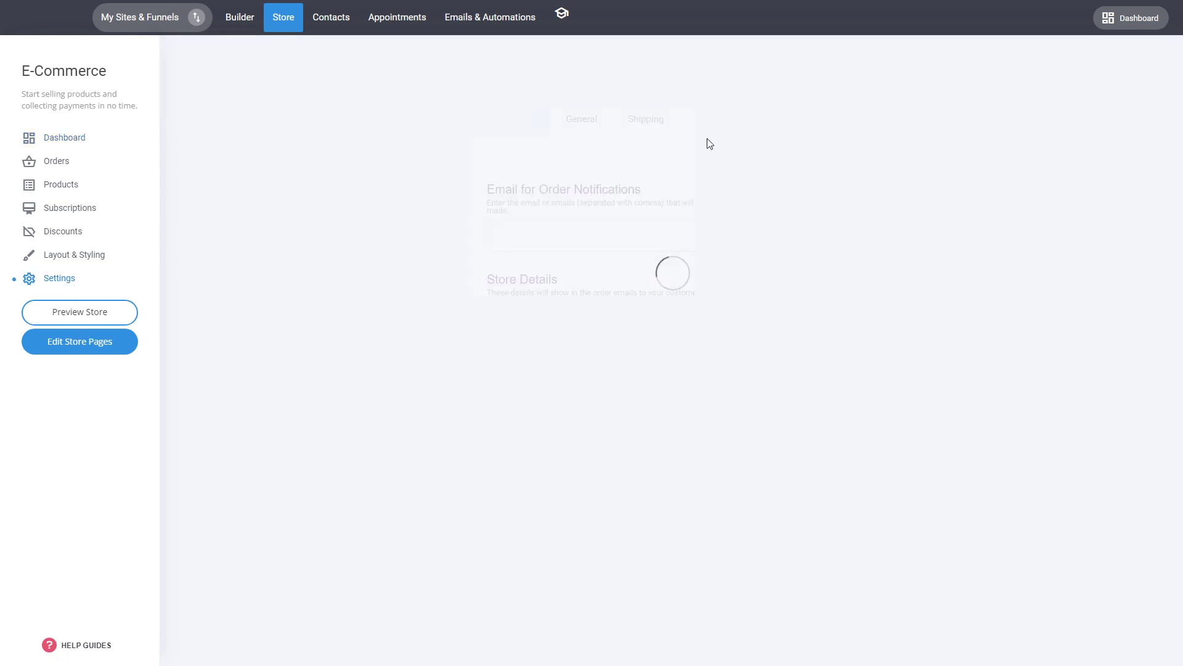
pyautogui.click(748, 128)
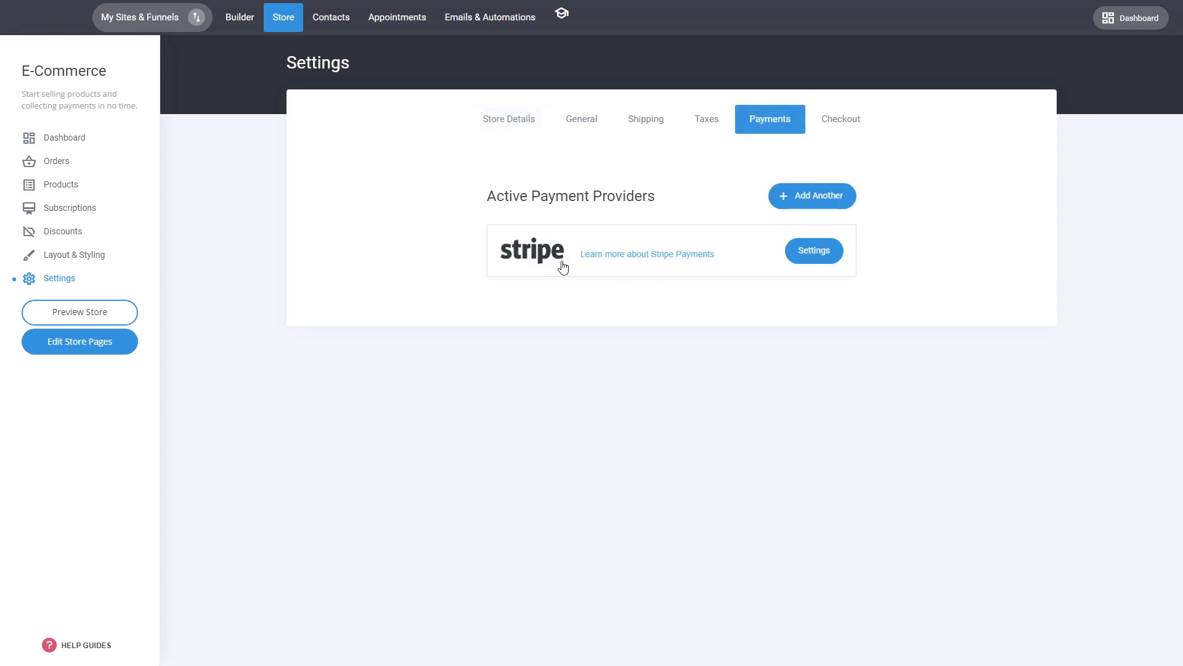
pyautogui.click(44, 141)
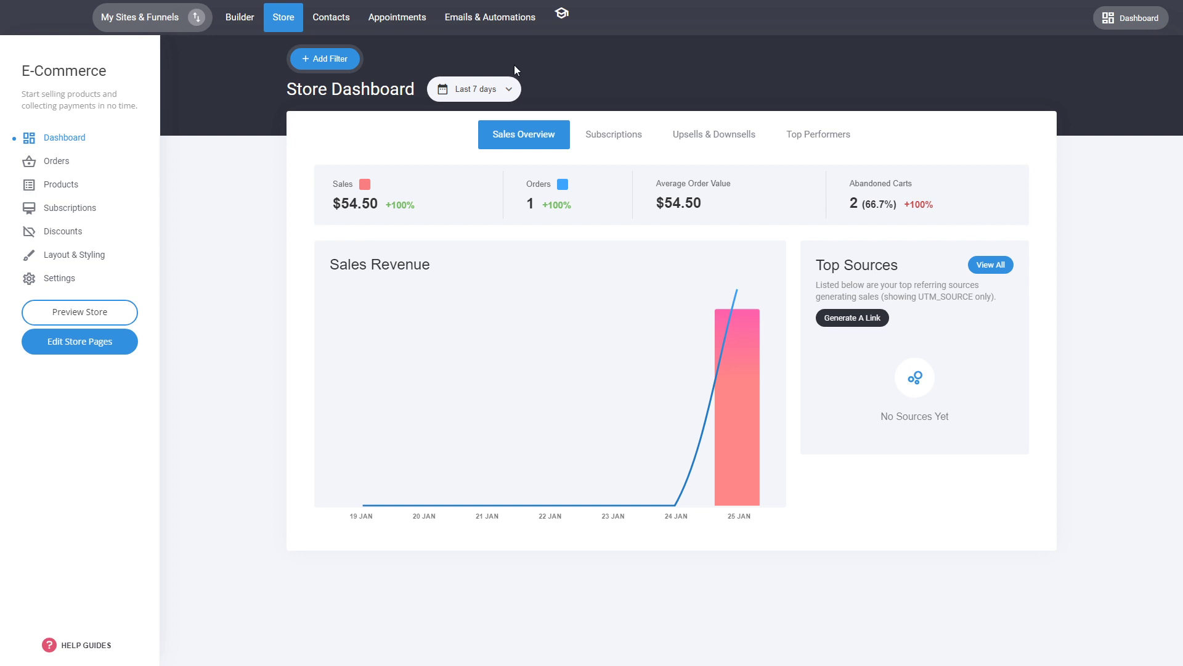
pyautogui.click(509, 85)
pyautogui.click(932, 106)
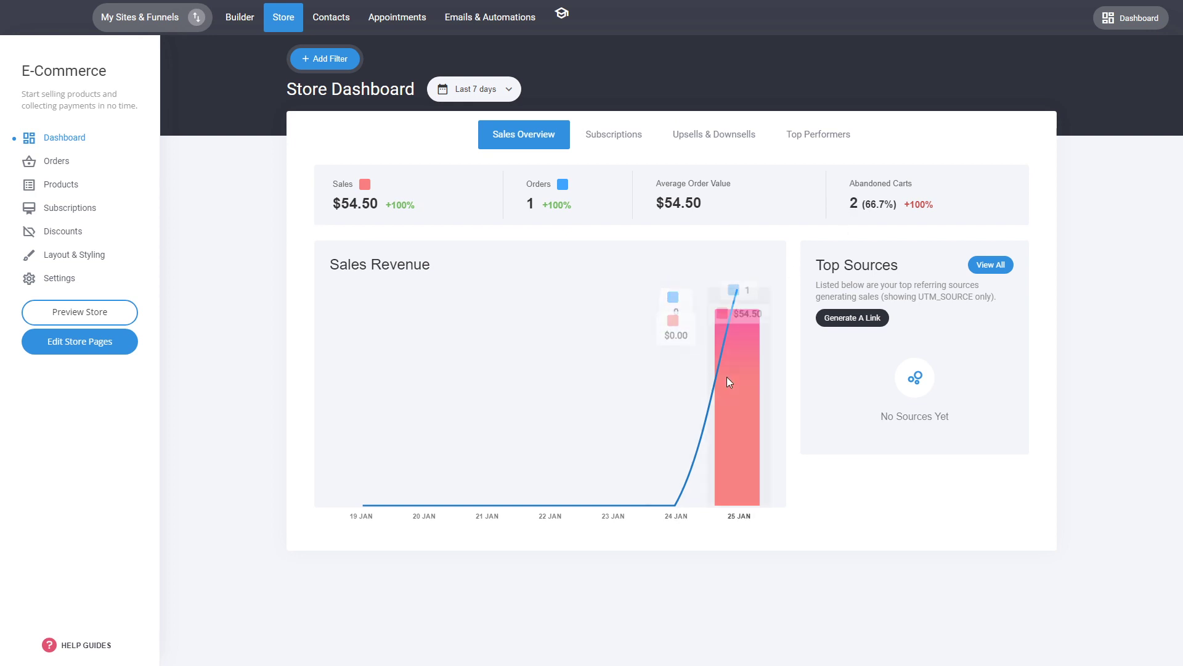
pyautogui.doubleClick(866, 203)
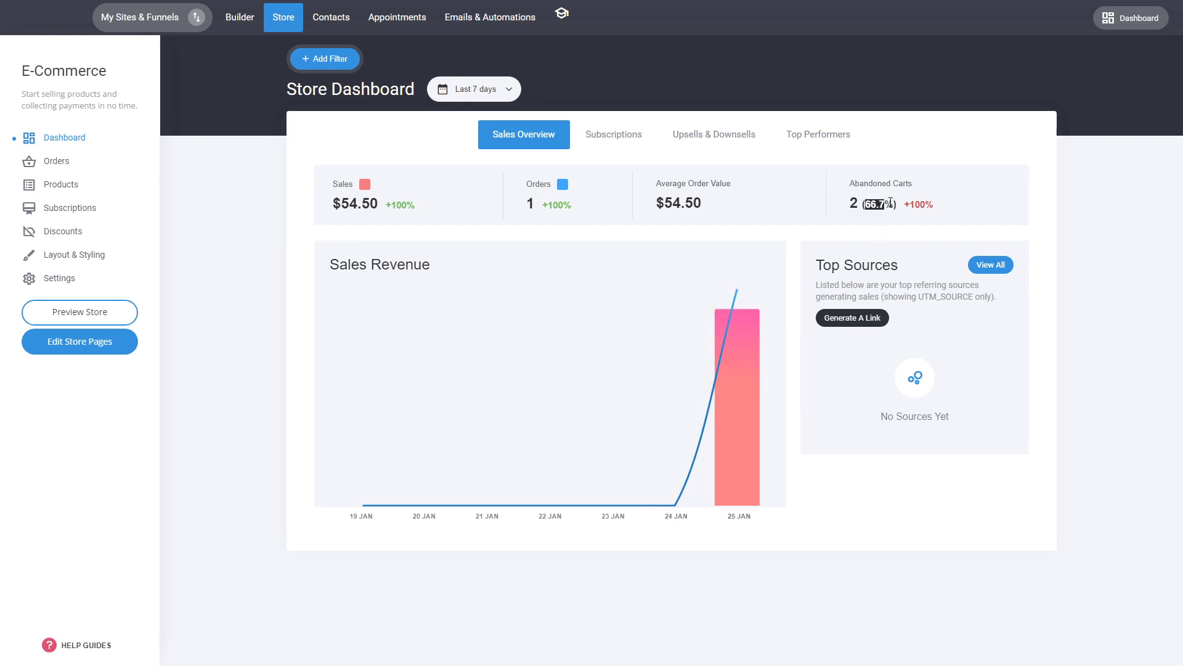
pyautogui.click(934, 219)
# Step: Show the store's Abandoned orders list for All time
pyautogui.click(67, 163)
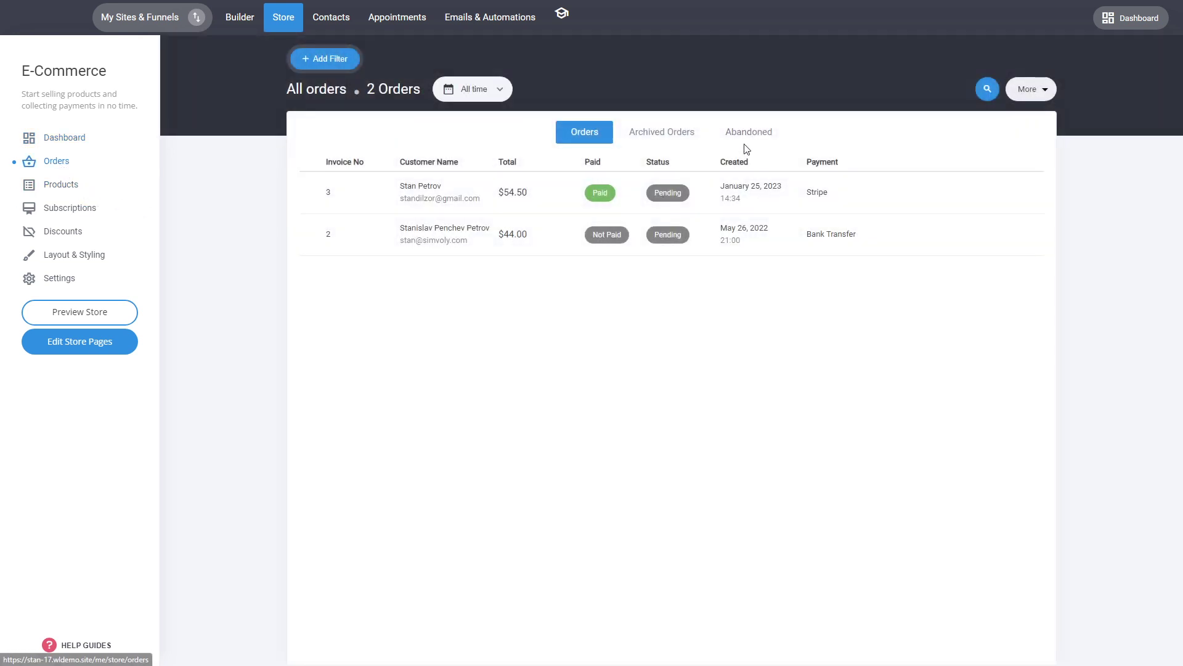
pyautogui.click(762, 142)
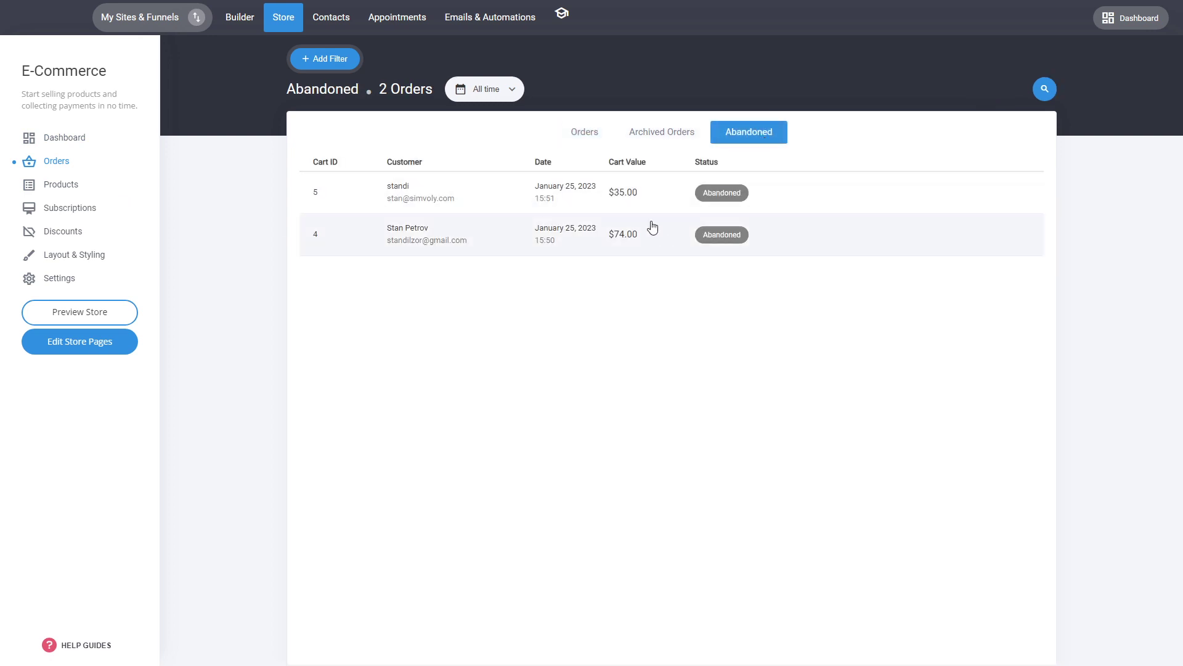
pyautogui.click(497, 91)
pyautogui.click(676, 337)
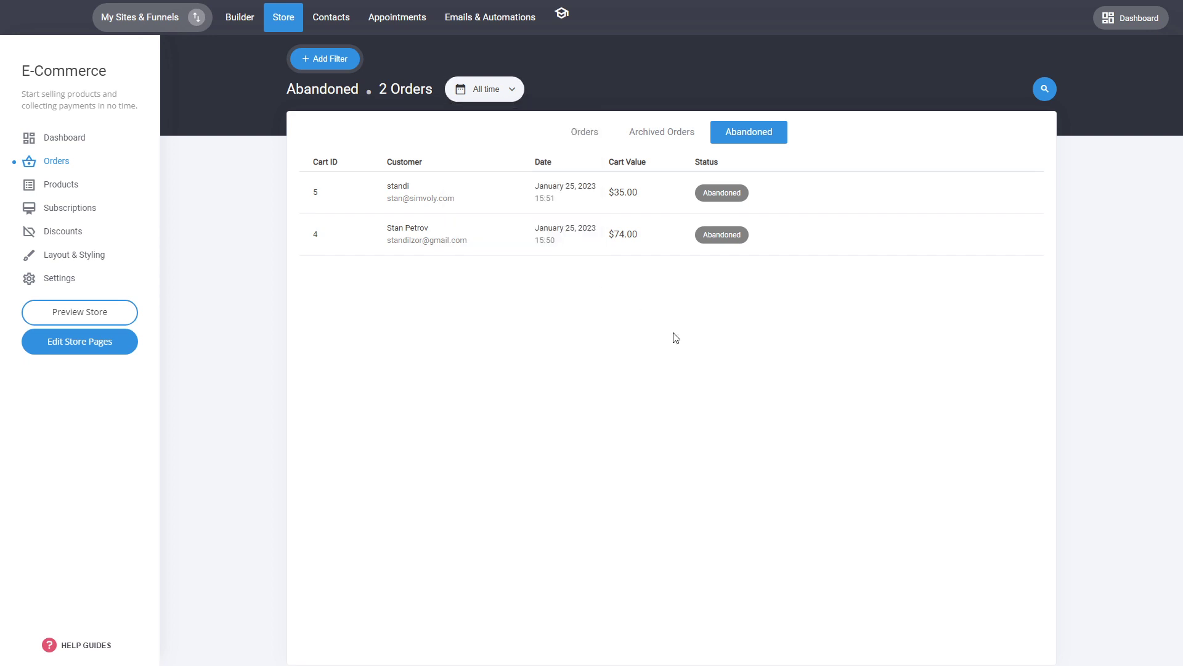
# Step: Inspect the details of abandoned cart 4, then close the panel
pyautogui.click(633, 235)
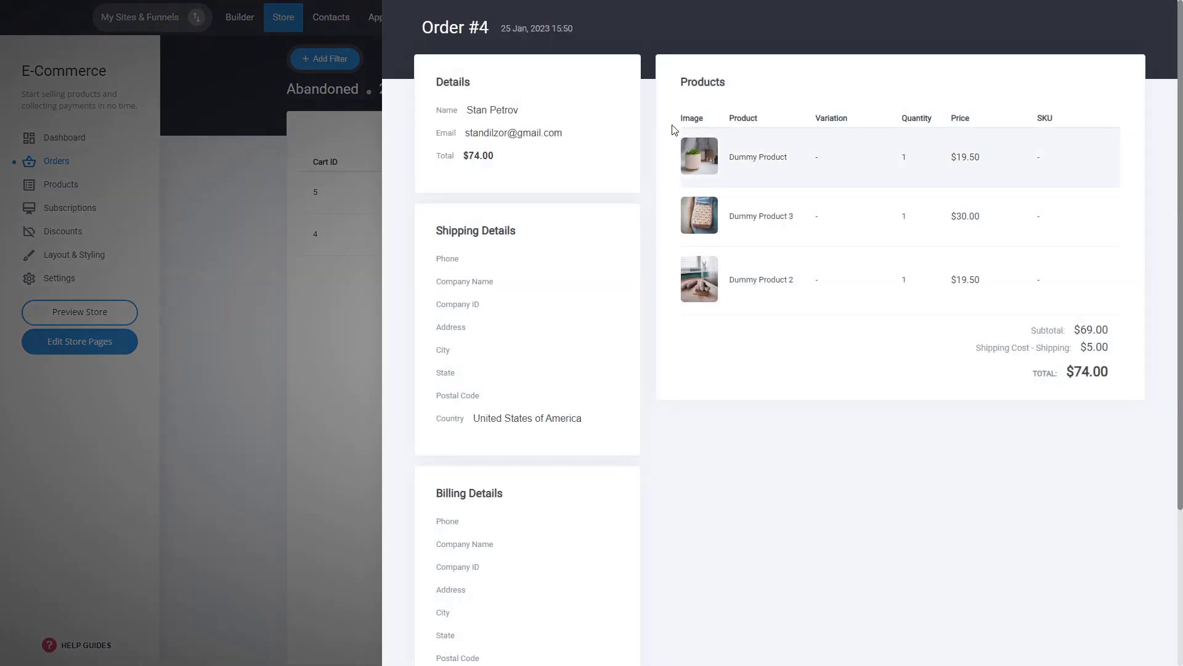
pyautogui.scroll(-3, 976, 275)
pyautogui.scroll(3, 992, 309)
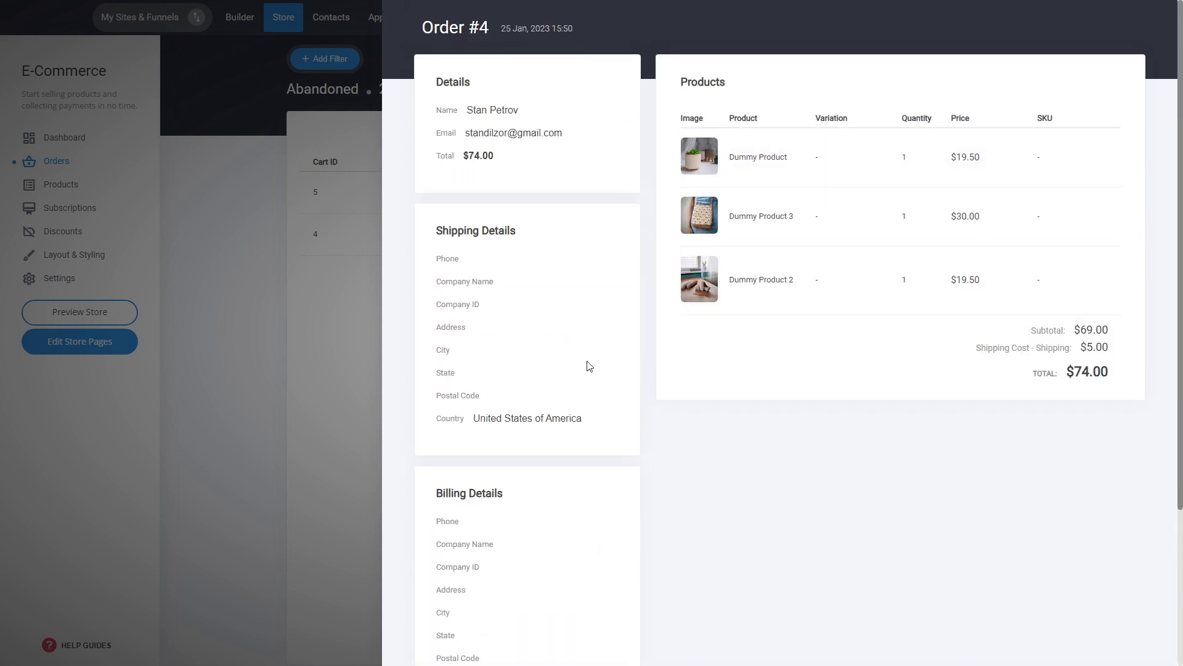
pyautogui.click(316, 317)
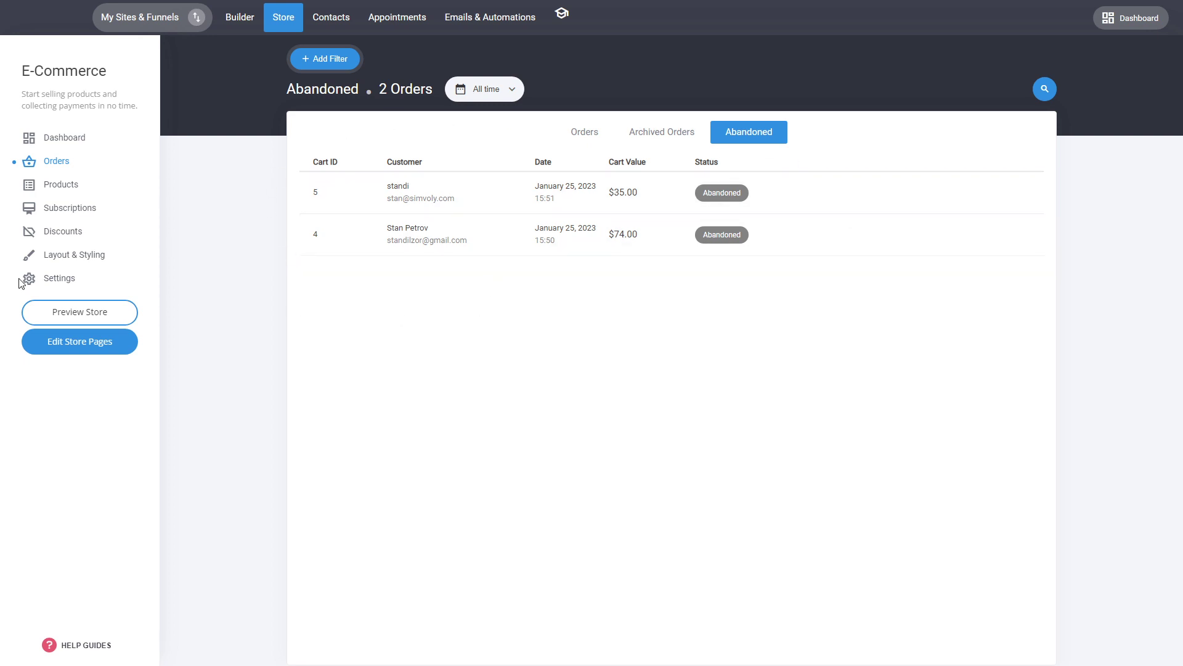
# Step: Open the store's General settings and look at the abandonment inactivity time options
pyautogui.click(61, 286)
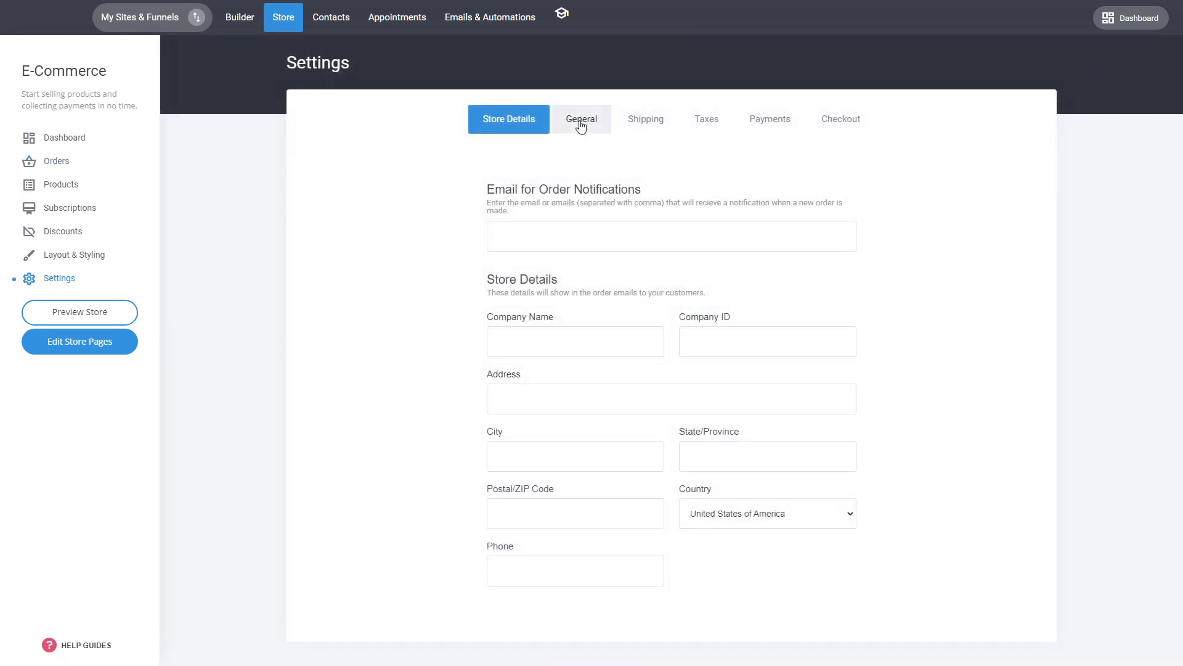
pyautogui.click(581, 122)
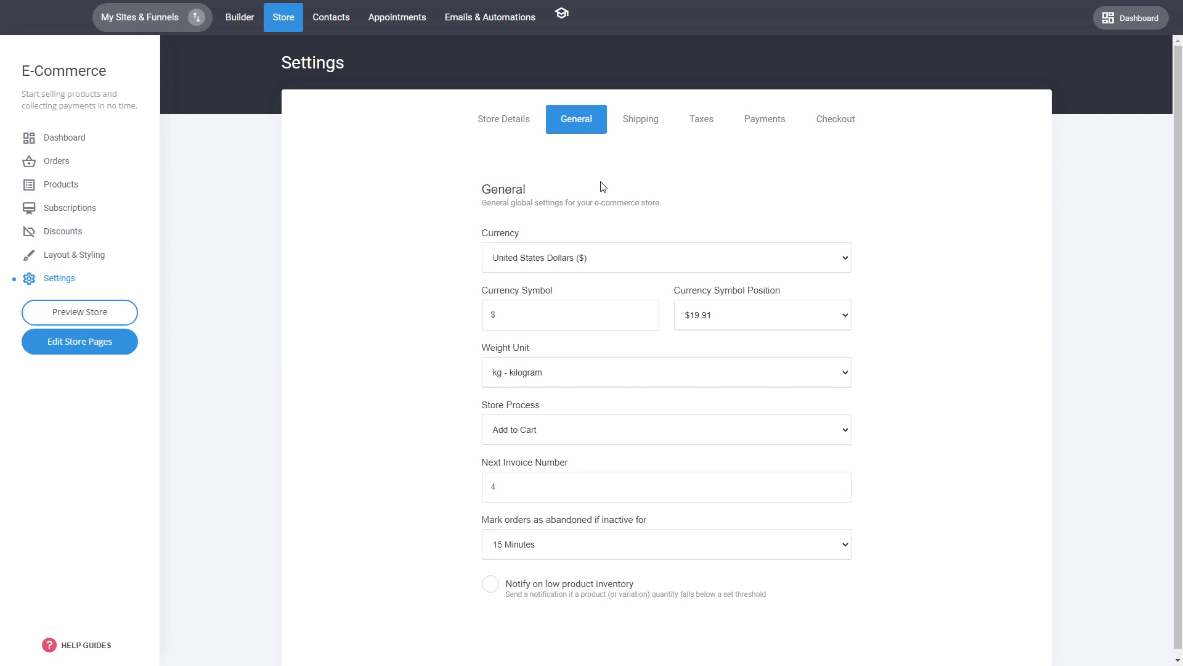
pyautogui.click(525, 543)
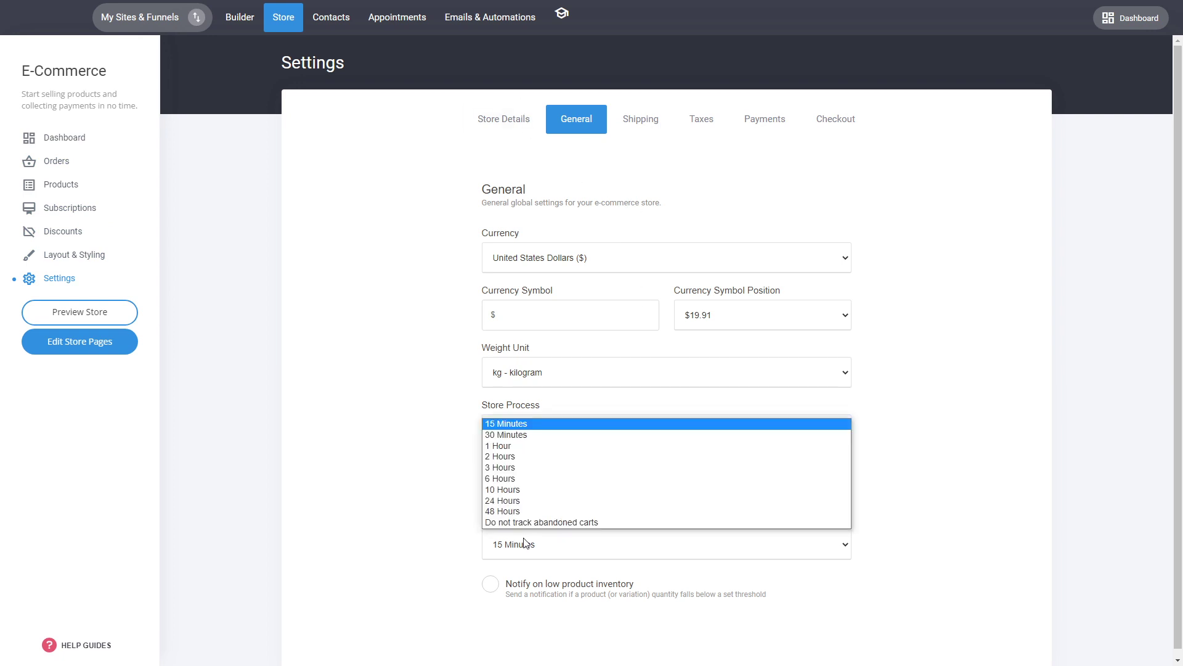
pyautogui.click(721, 547)
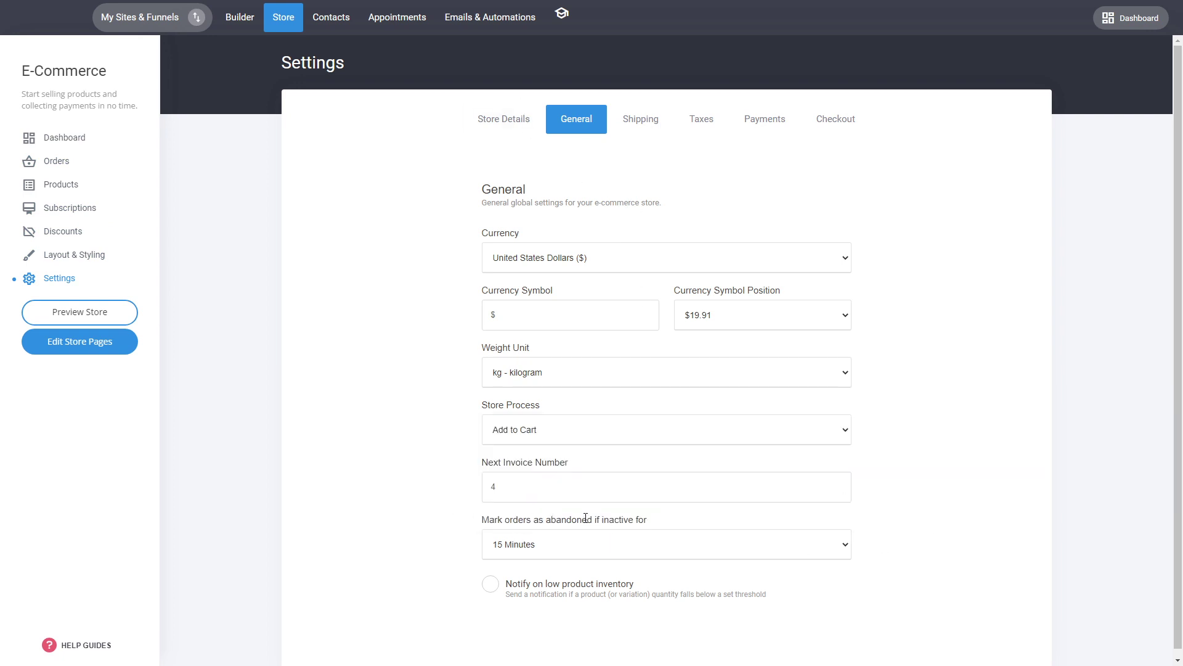
# Step: Try 1 Hour and not tracking abandoned carts, then discard to keep 15 Minutes
pyautogui.click(547, 544)
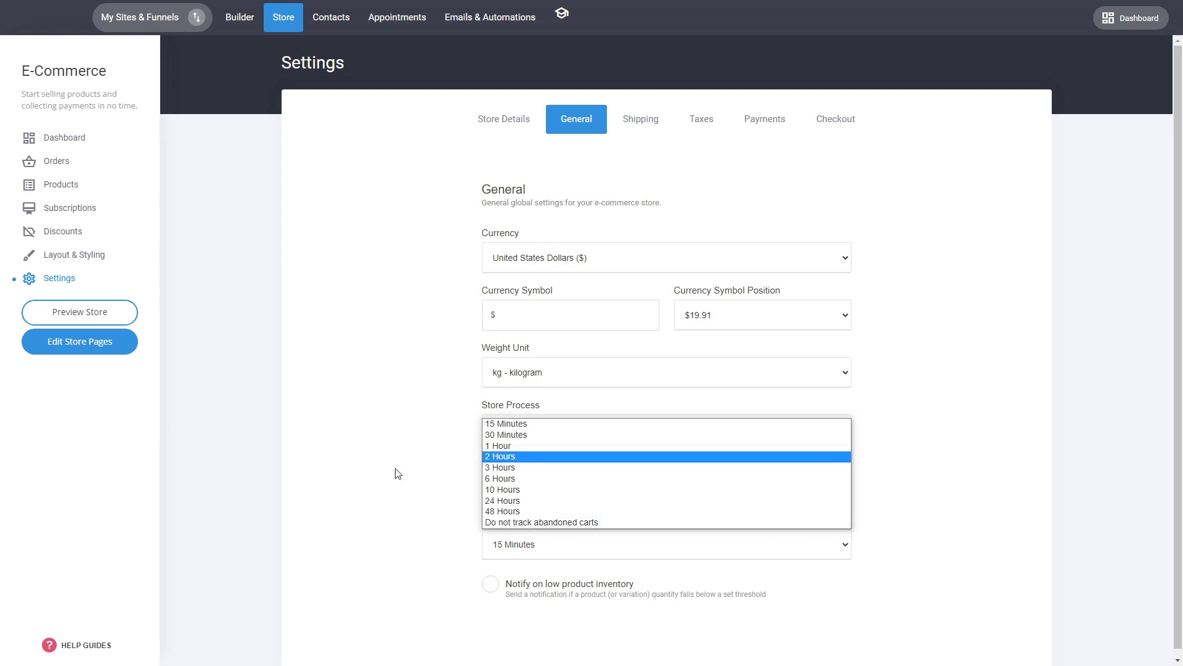
pyautogui.click(500, 446)
pyautogui.click(543, 554)
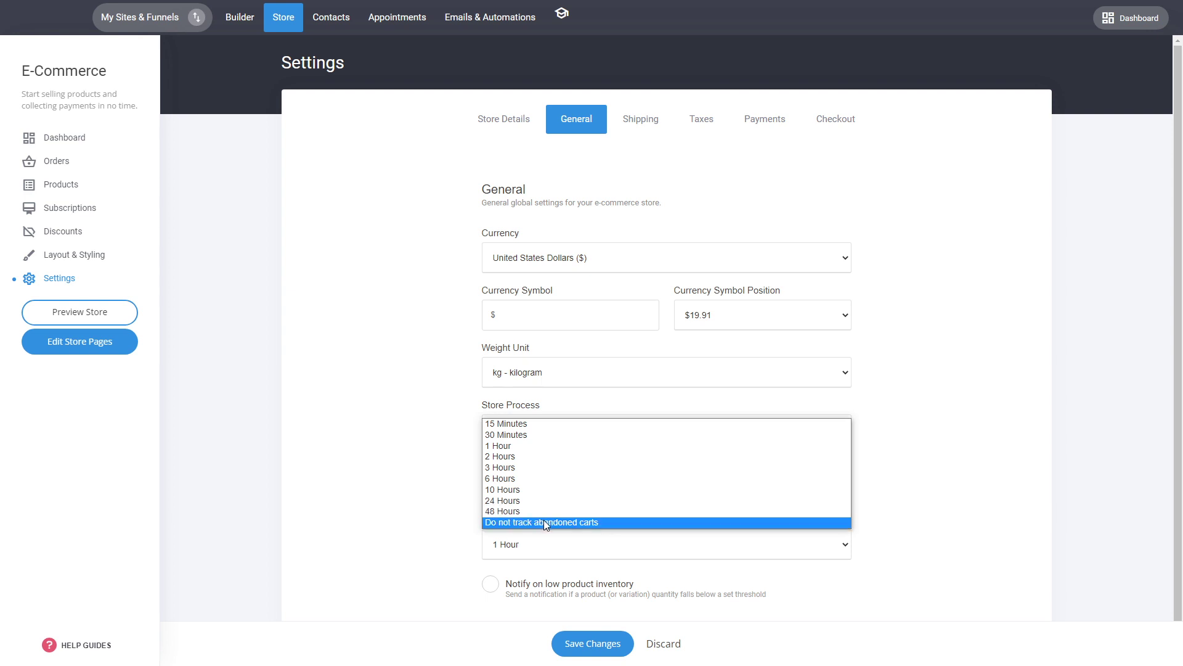
pyautogui.click(542, 521)
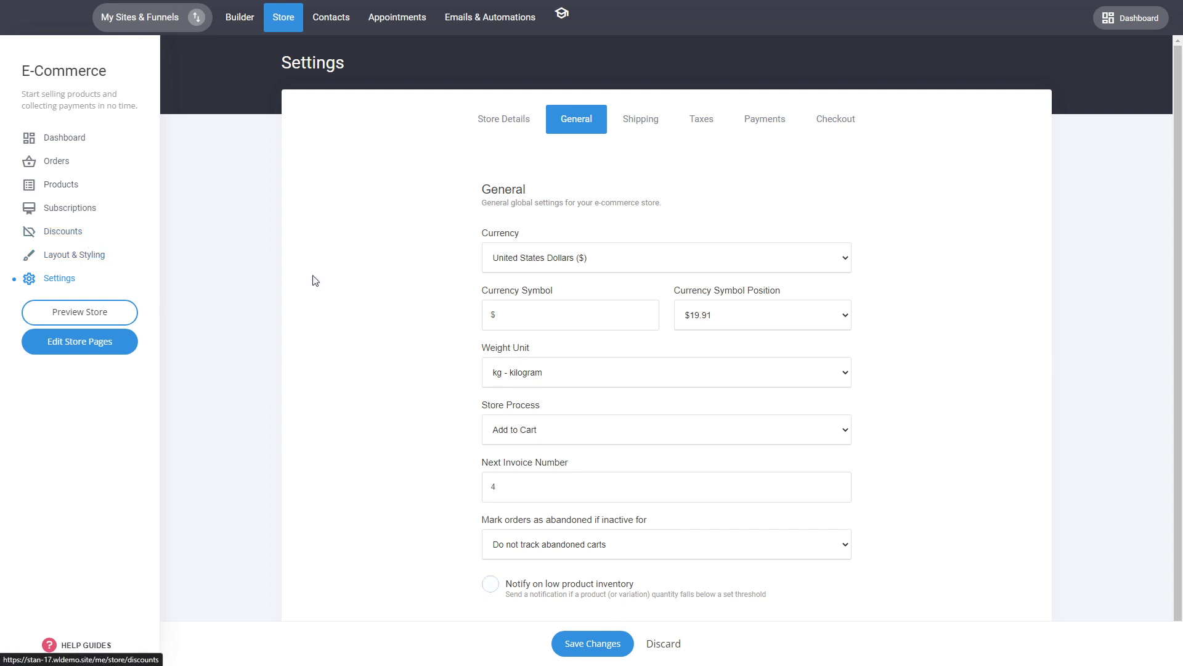
pyautogui.click(664, 644)
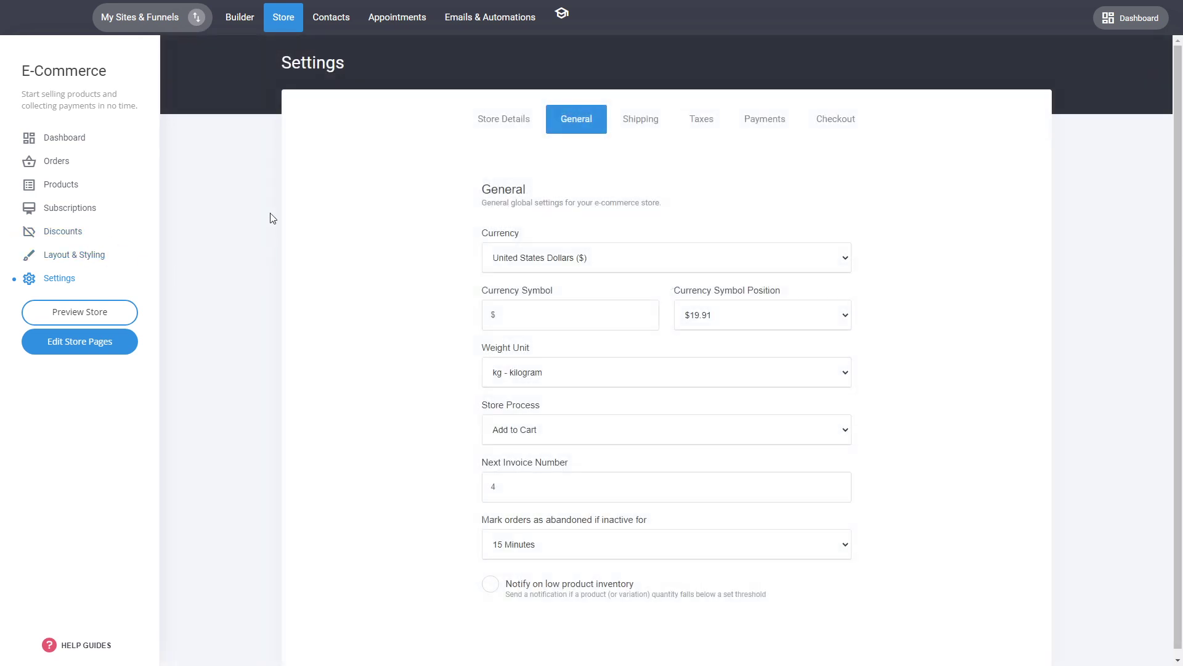
# Step: Delete the existing Abandon automation from the Automations list
pyautogui.click(488, 24)
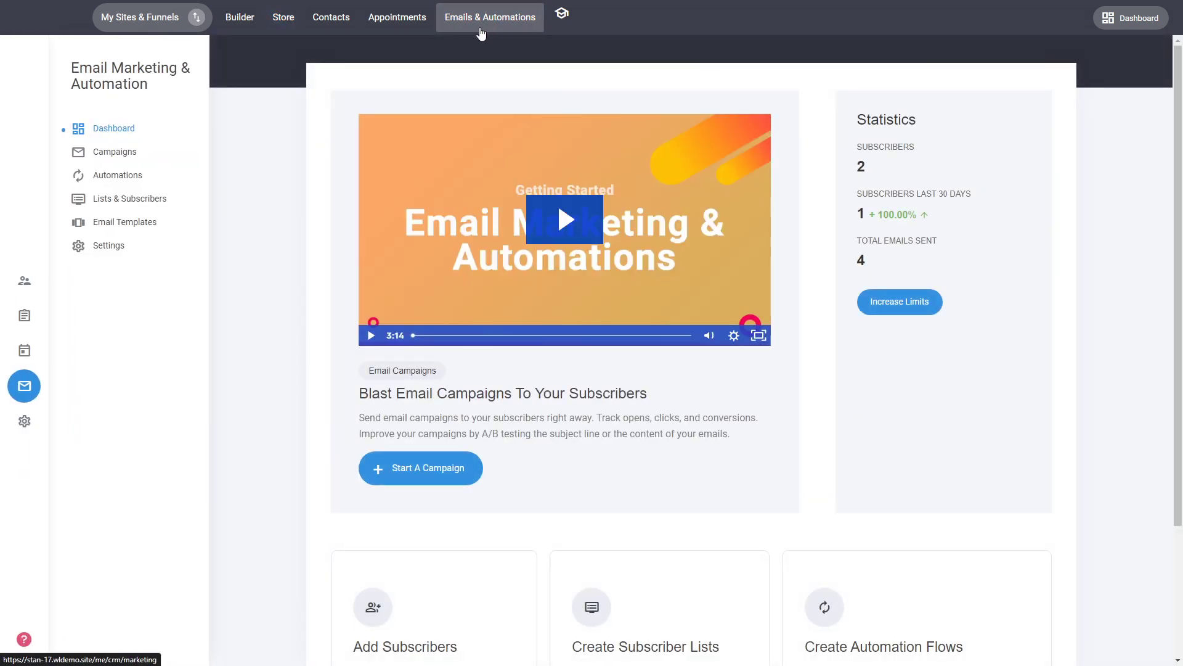
pyautogui.click(113, 178)
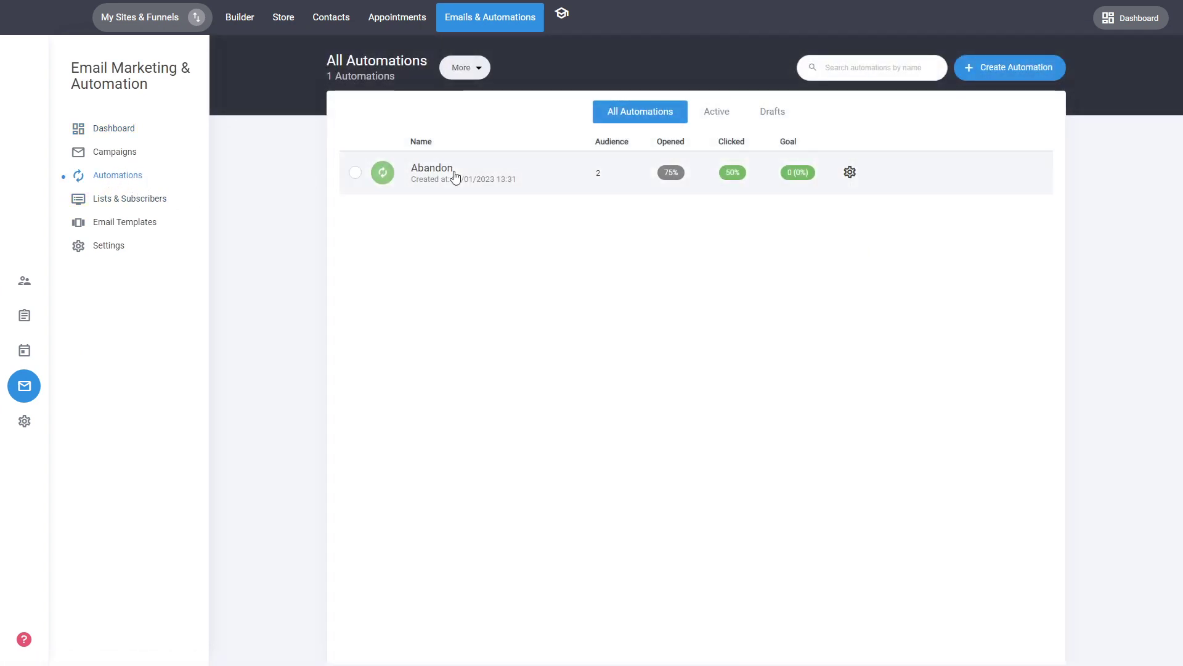
pyautogui.click(850, 172)
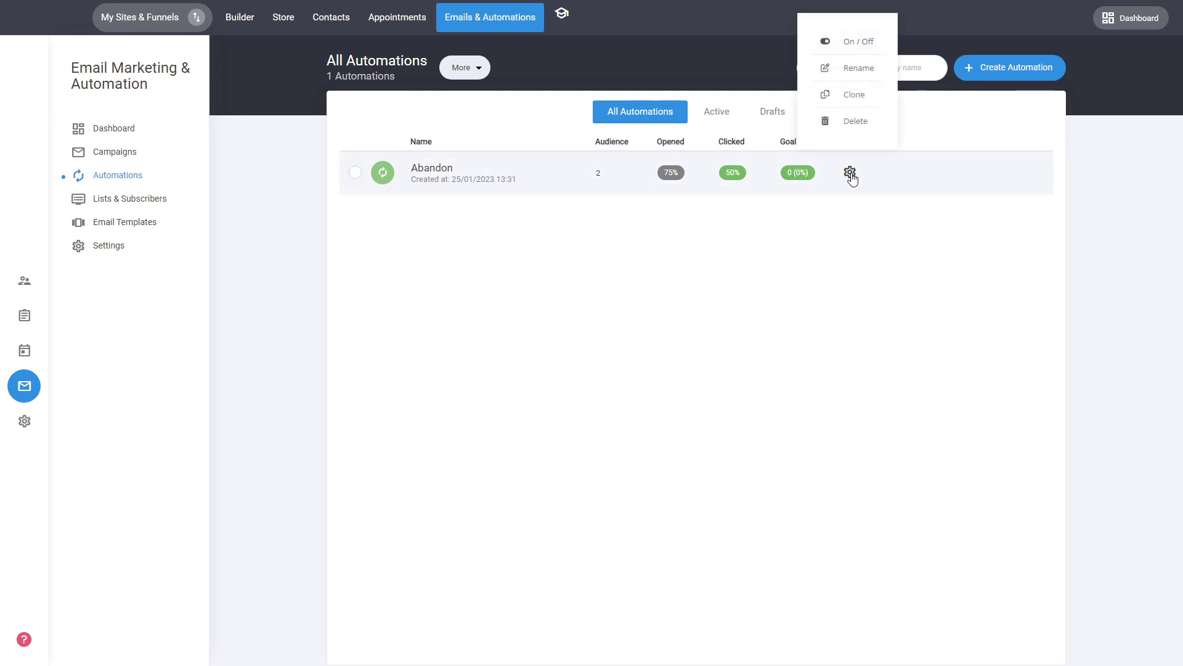
pyautogui.click(843, 121)
pyautogui.click(662, 294)
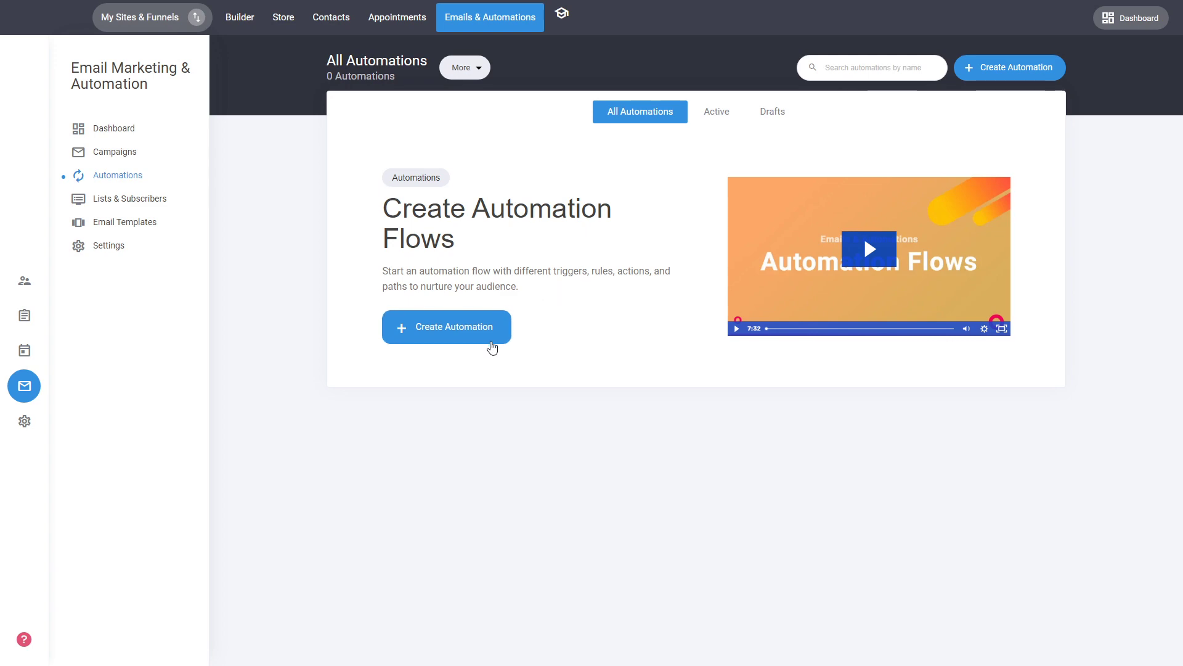
# Step: Create a new automation from the Abandoned Cart template, named Abandon
pyautogui.click(490, 336)
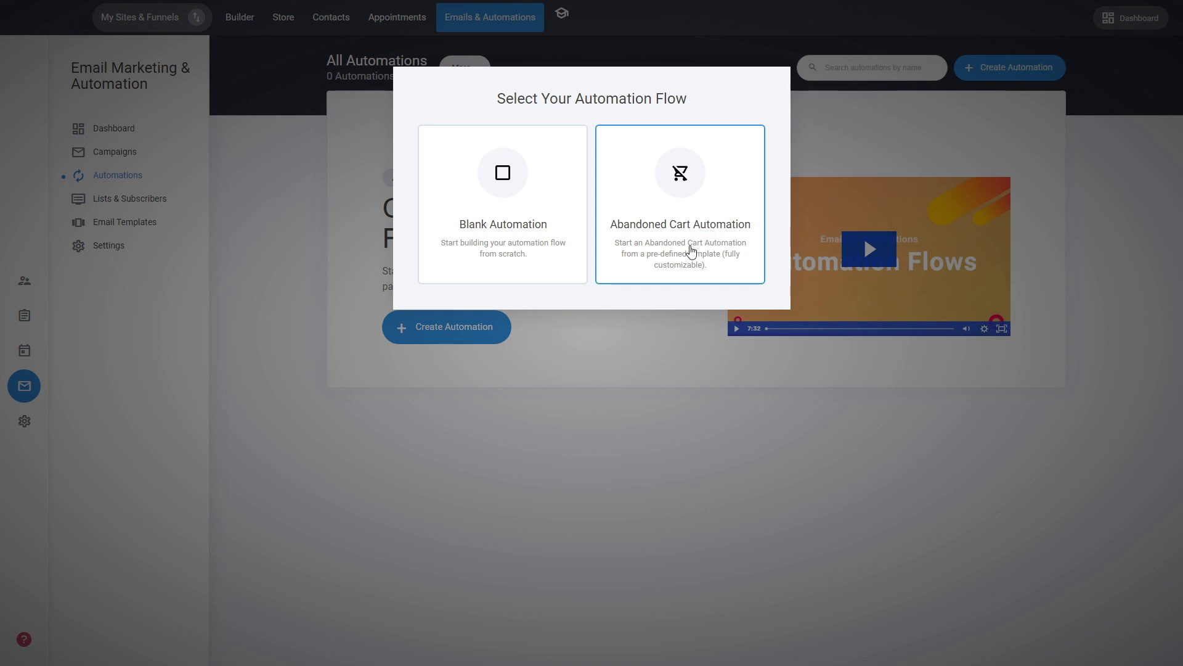
pyautogui.click(691, 249)
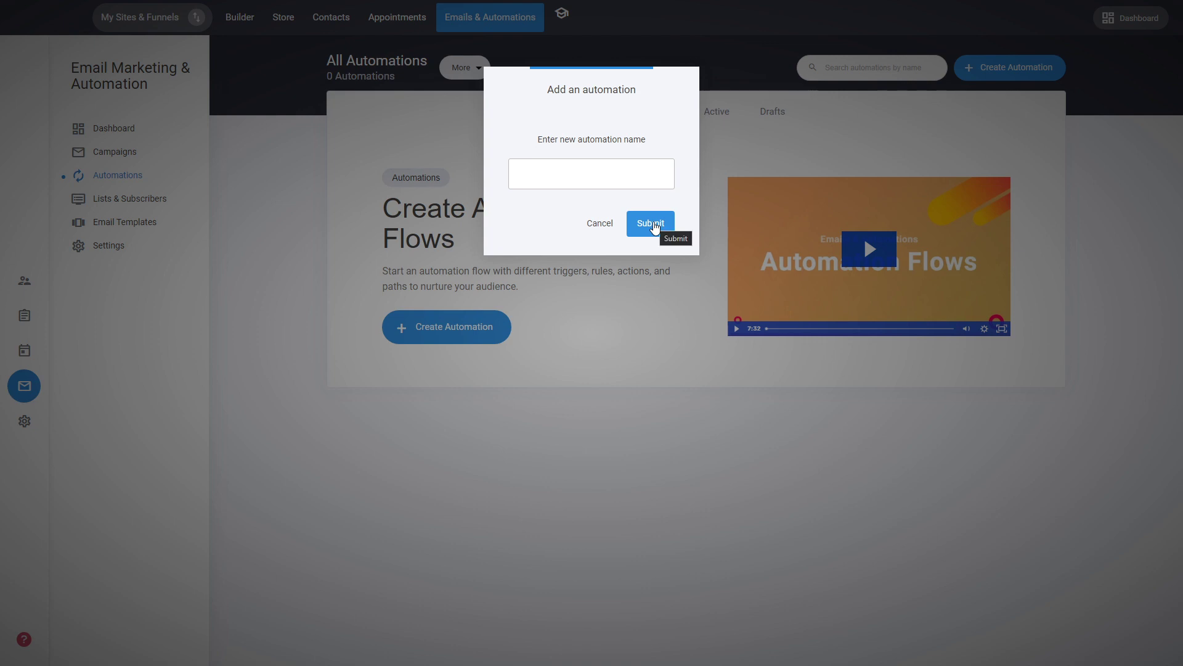
pyautogui.write('Abandon')
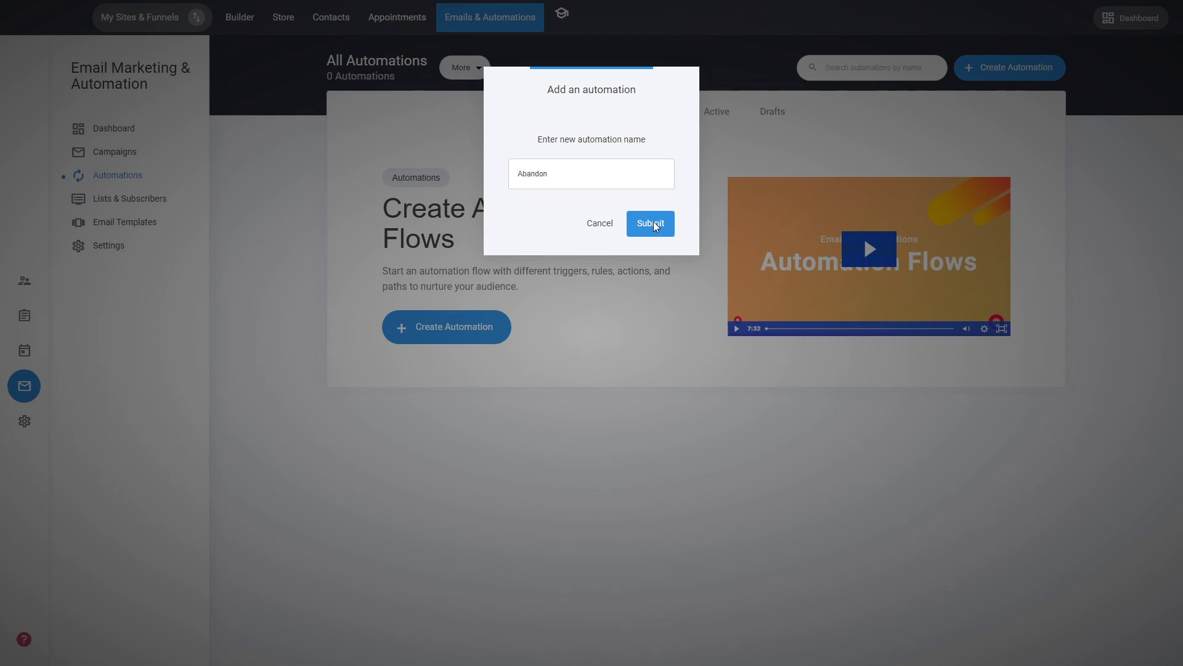
pyautogui.click(653, 225)
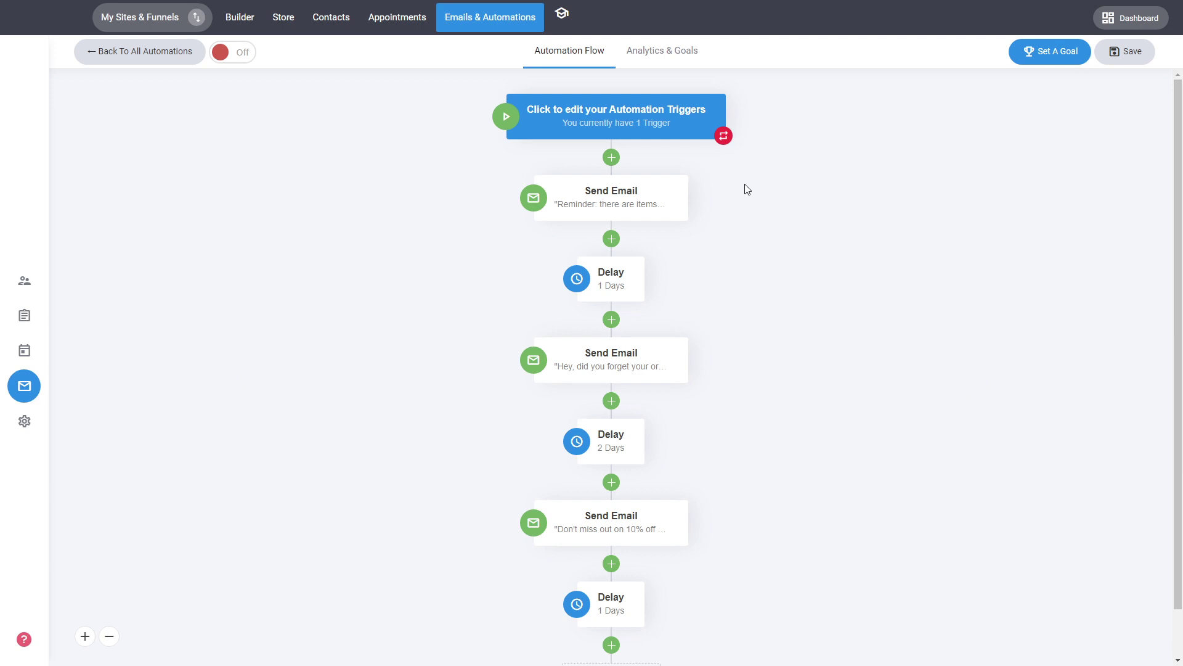
# Step: Review the available trigger types, then close trigger settings without adding another trigger
pyautogui.click(647, 126)
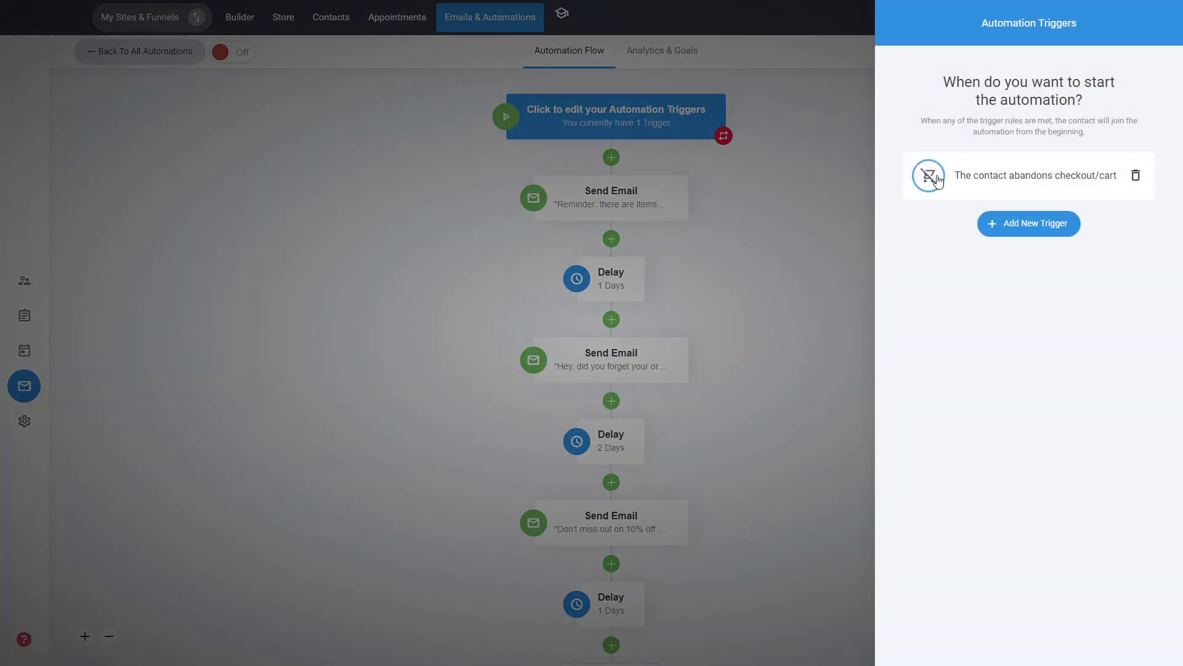
pyautogui.click(1034, 229)
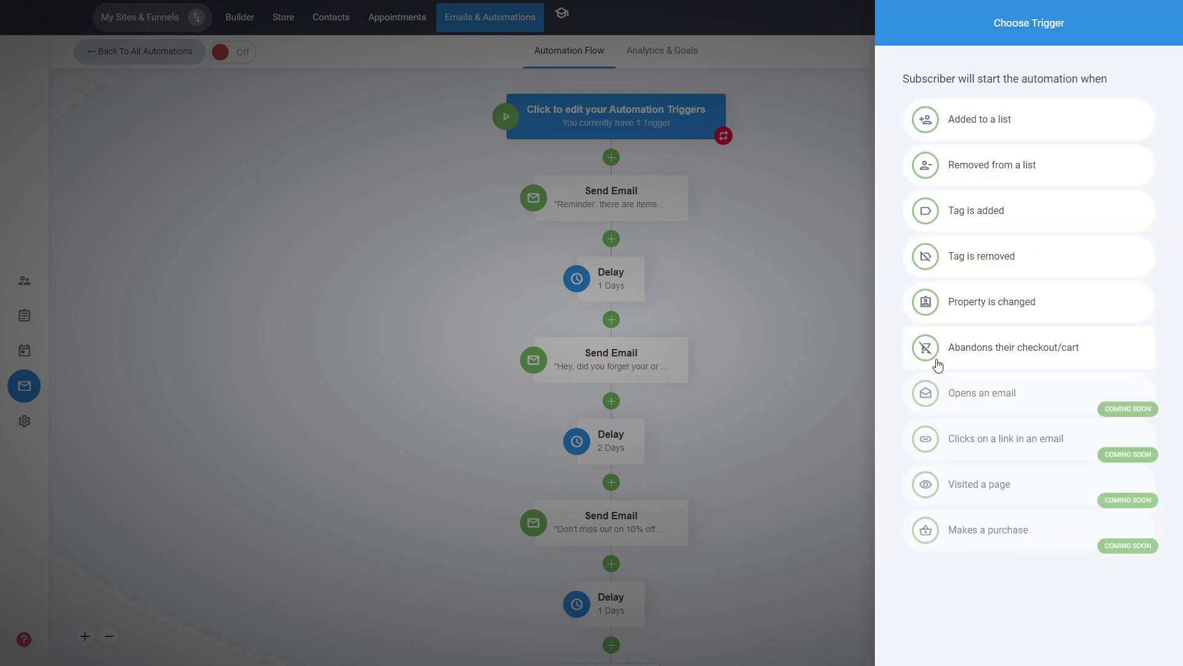
pyautogui.click(624, 100)
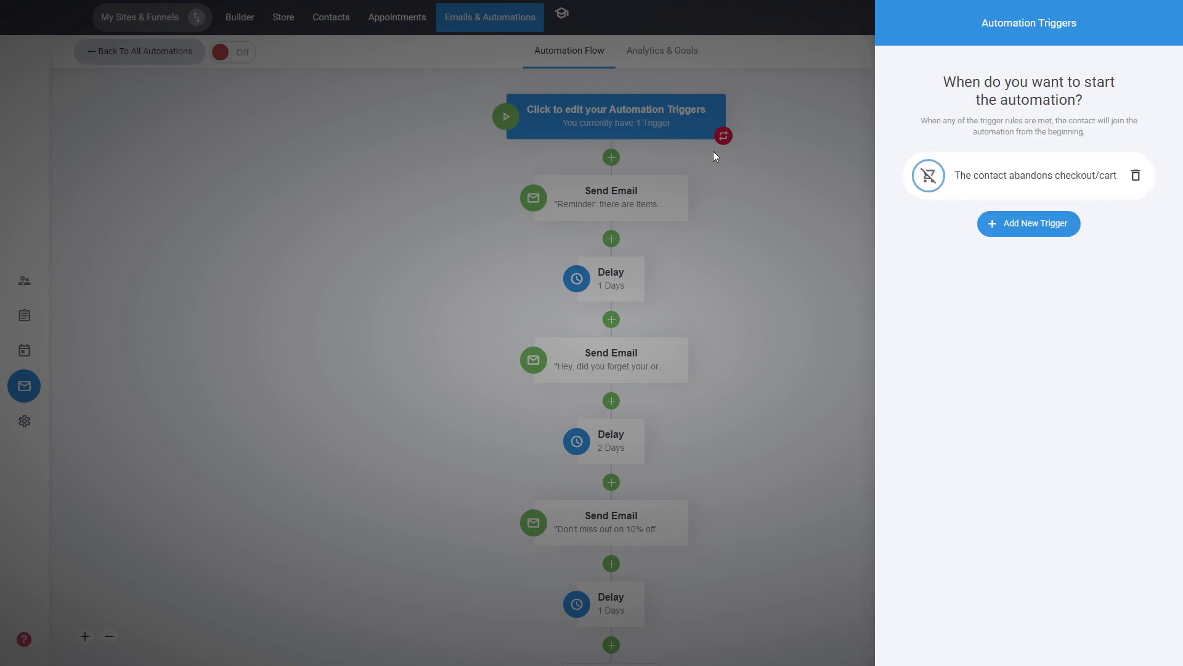
pyautogui.click(776, 260)
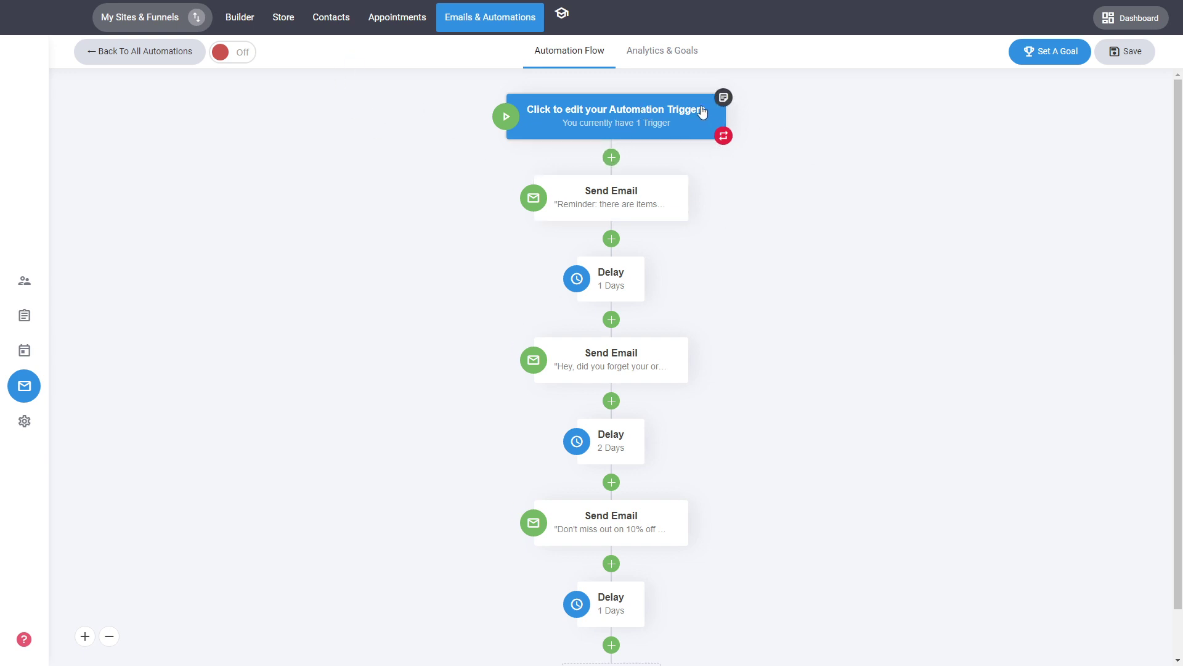
# Step: Open the first reminder email 'Your order is still waiting' and select its Complete Your Order button
pyautogui.click(637, 201)
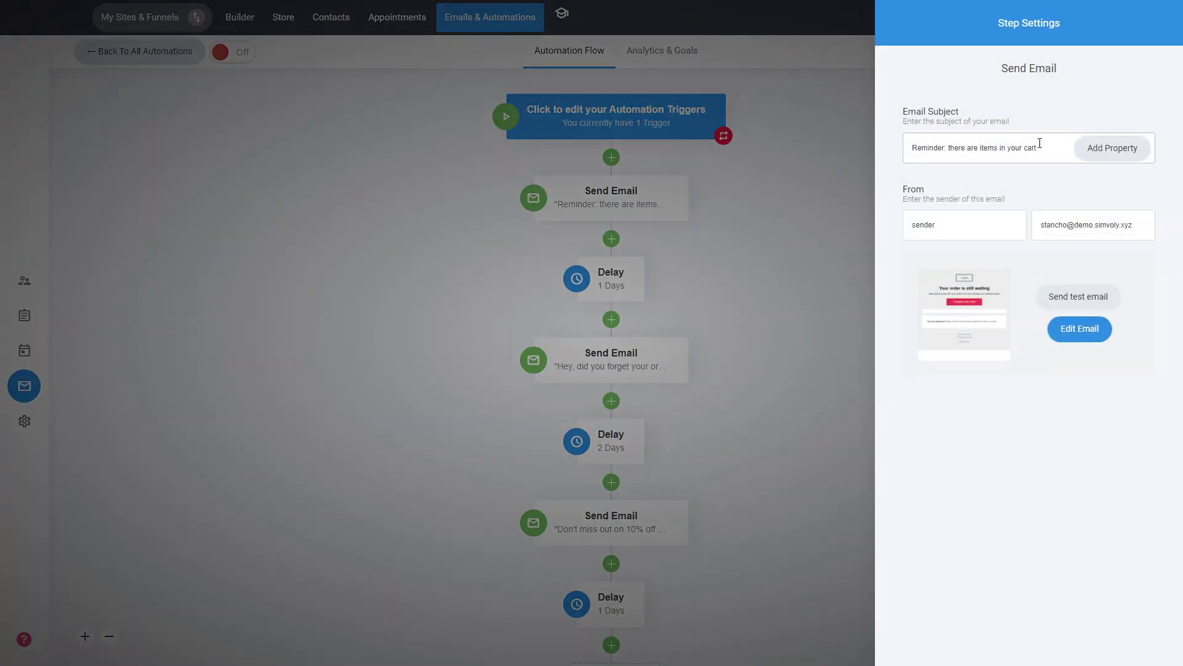
pyautogui.moveTo(1040, 149); pyautogui.dragTo(827, 140)
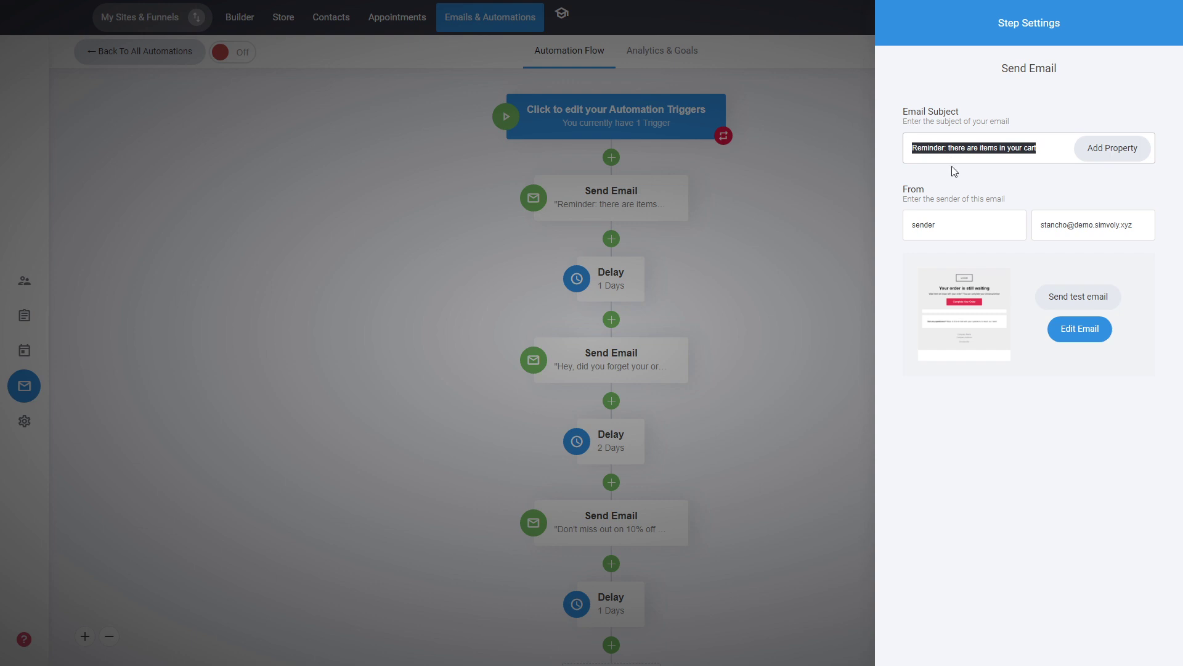
pyautogui.click(1072, 333)
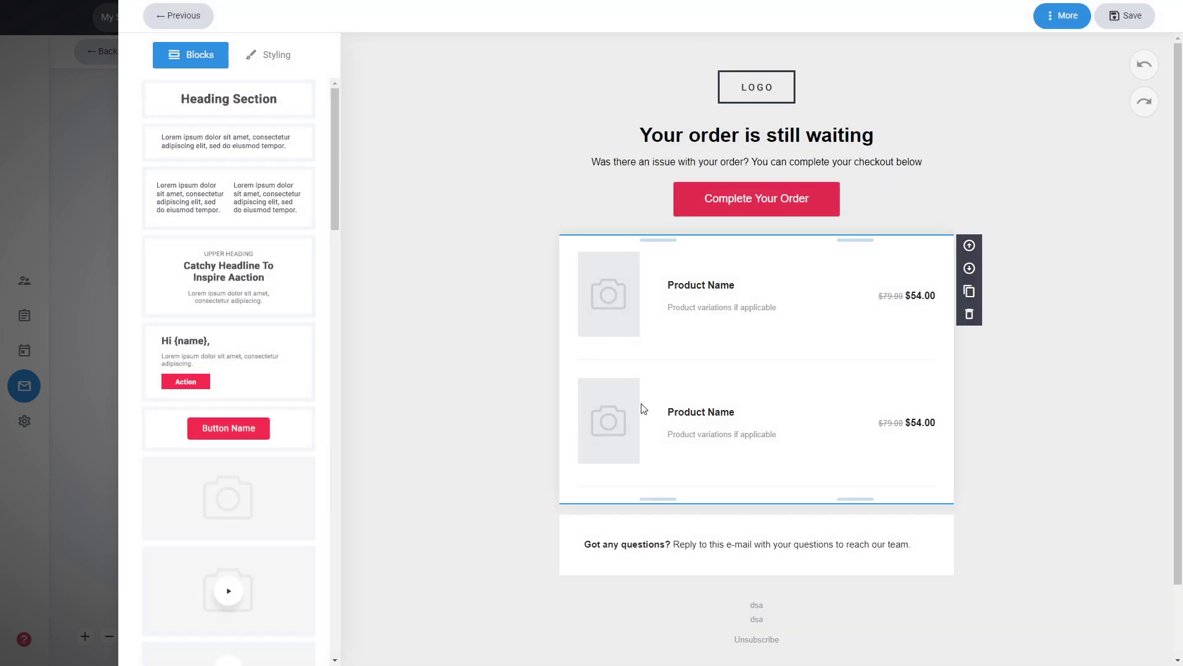
pyautogui.click(864, 207)
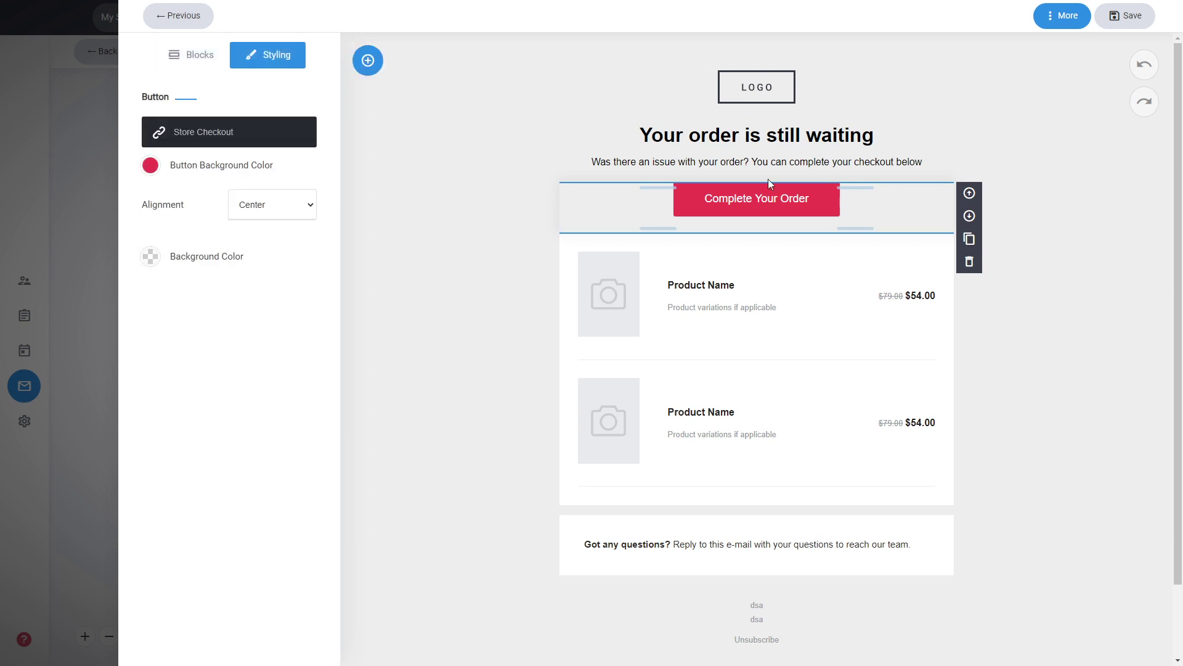
# Step: Compare the button's link targets: funnel Checkout step versus Store System Pages > Store Checkout
pyautogui.click(245, 132)
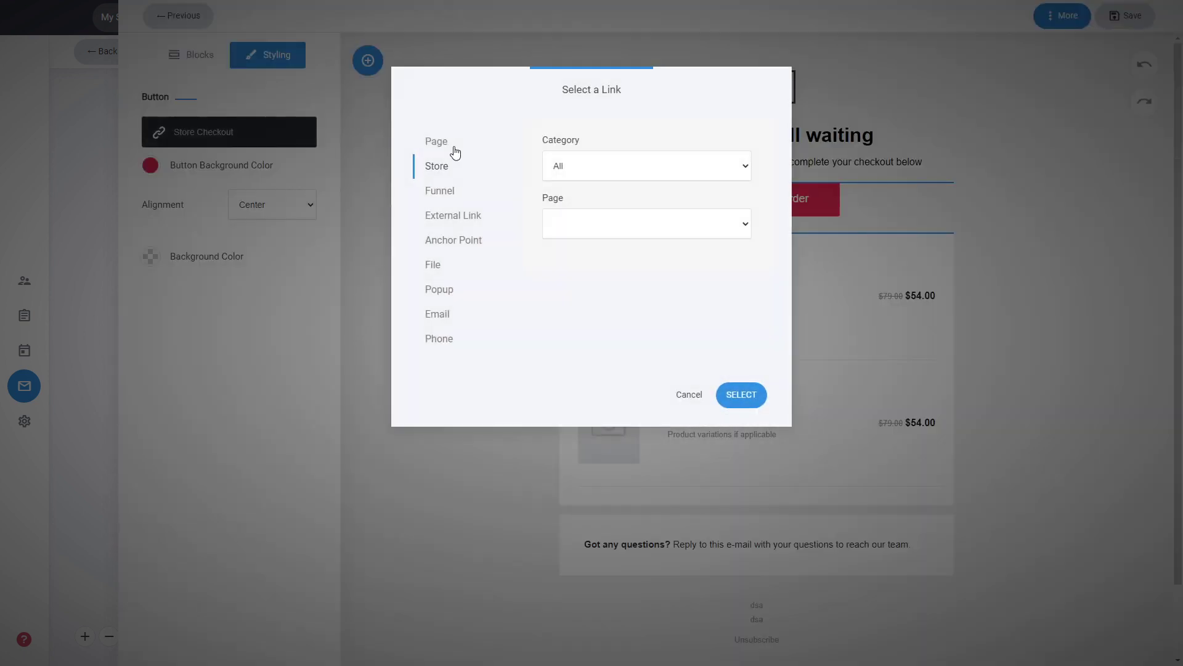
pyautogui.click(618, 167)
pyautogui.click(598, 198)
pyautogui.click(450, 195)
pyautogui.click(583, 224)
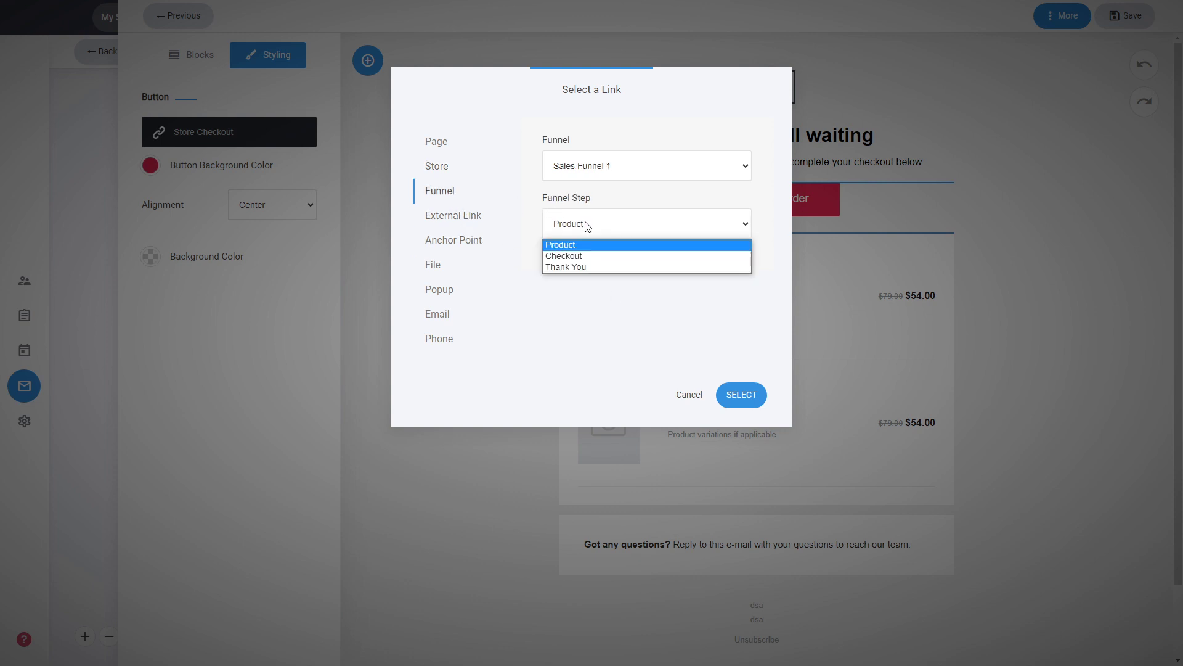
pyautogui.click(587, 254)
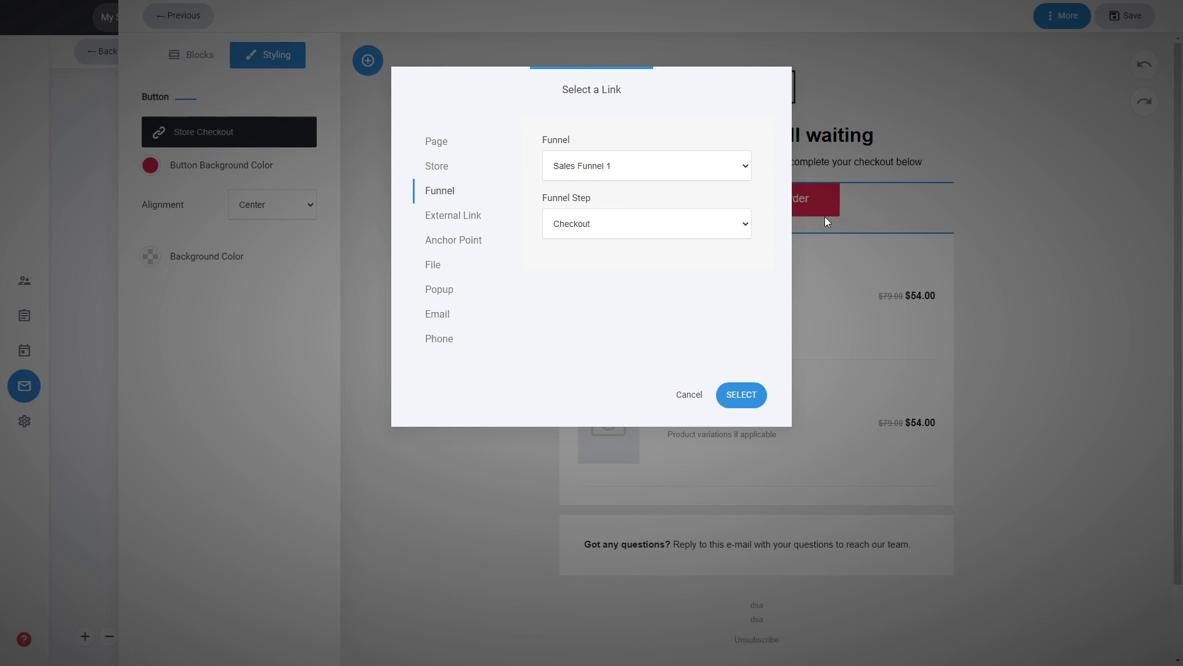
pyautogui.click(438, 167)
pyautogui.click(650, 169)
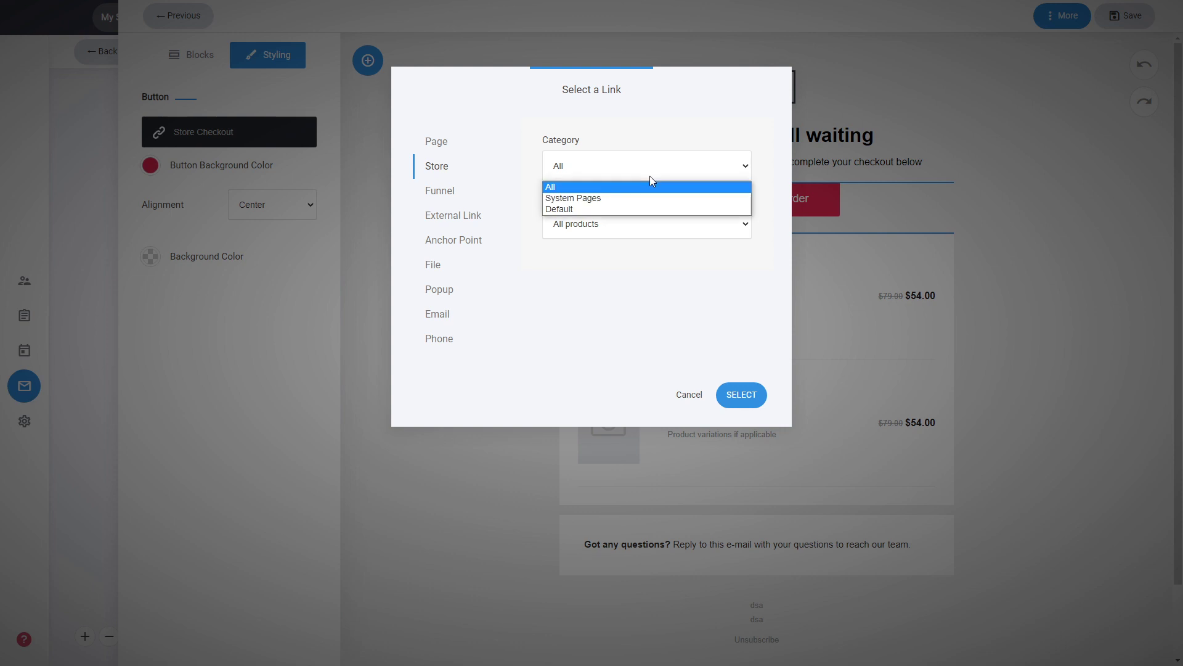
pyautogui.click(619, 198)
pyautogui.click(604, 228)
pyautogui.click(607, 244)
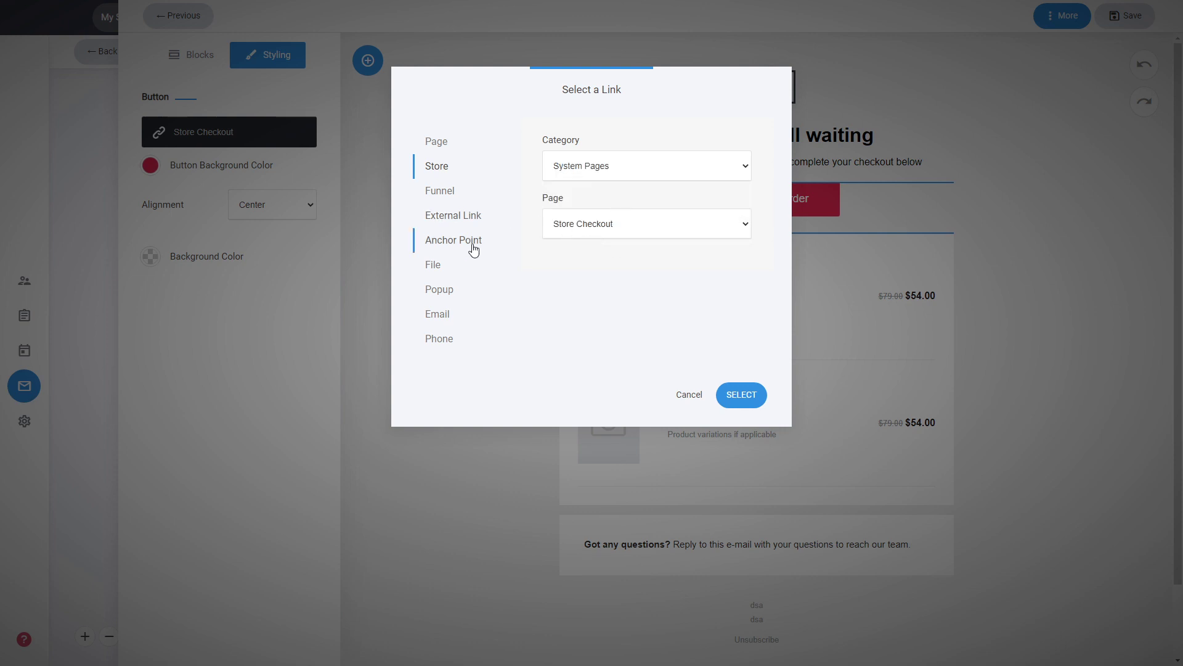
# Step: Recheck funnel and product-page options, cancel keeping Store Checkout, and select the product list
pyautogui.click(453, 195)
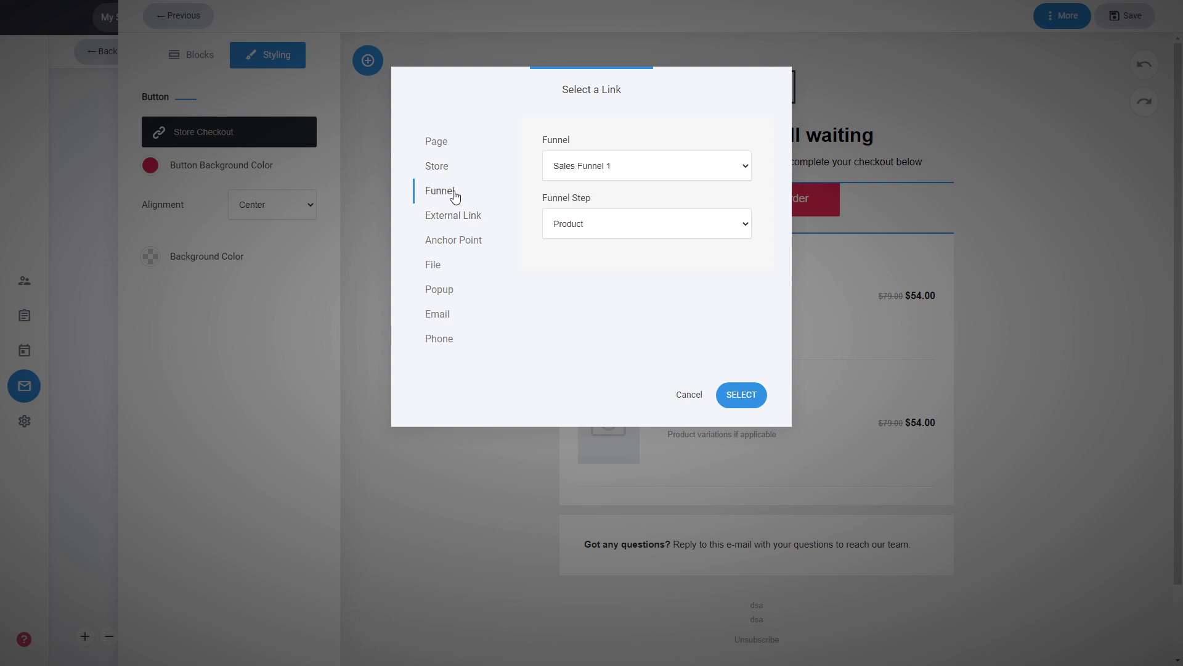
pyautogui.click(438, 168)
pyautogui.click(630, 226)
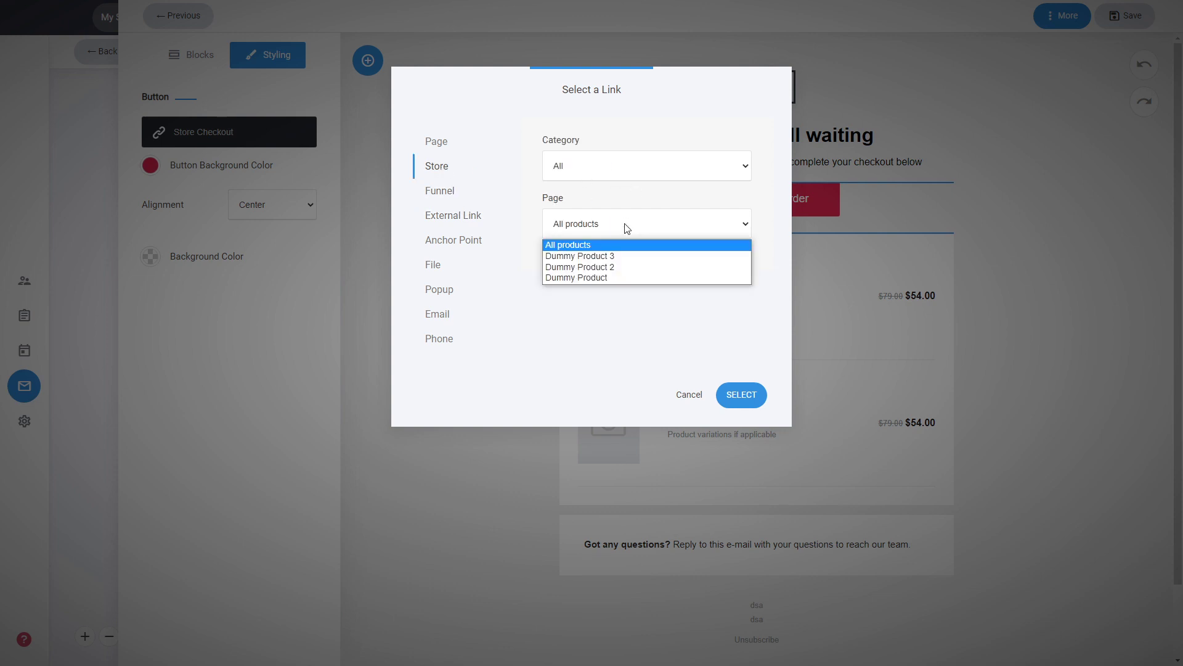
pyautogui.click(609, 168)
pyautogui.click(601, 196)
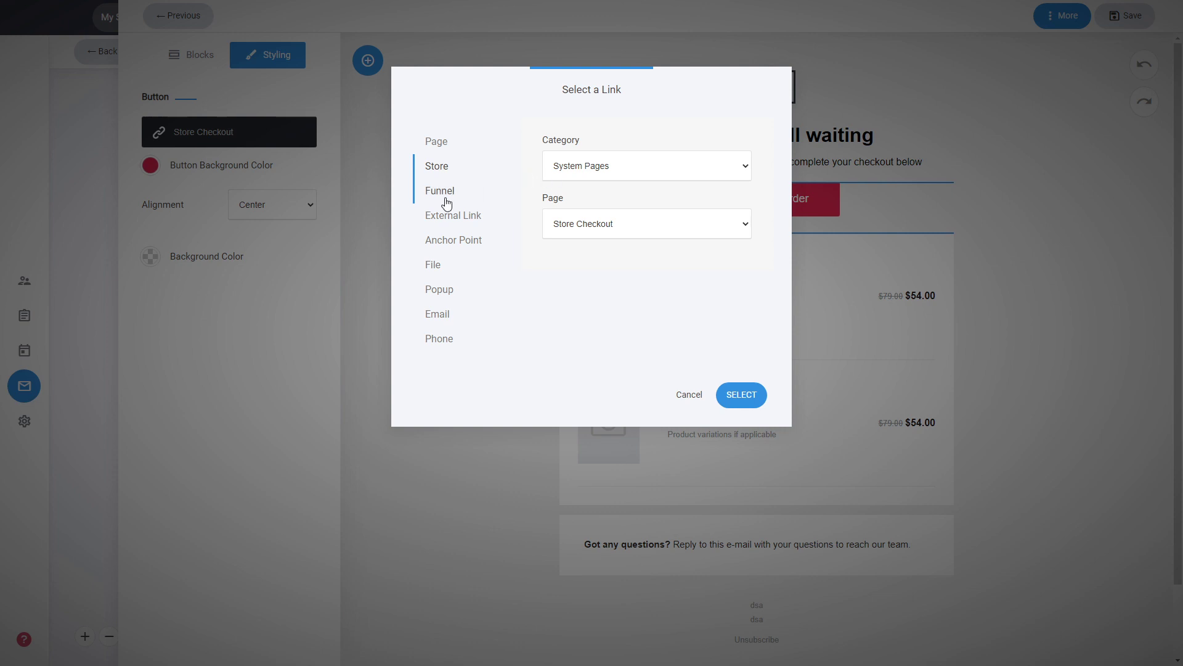
pyautogui.click(688, 394)
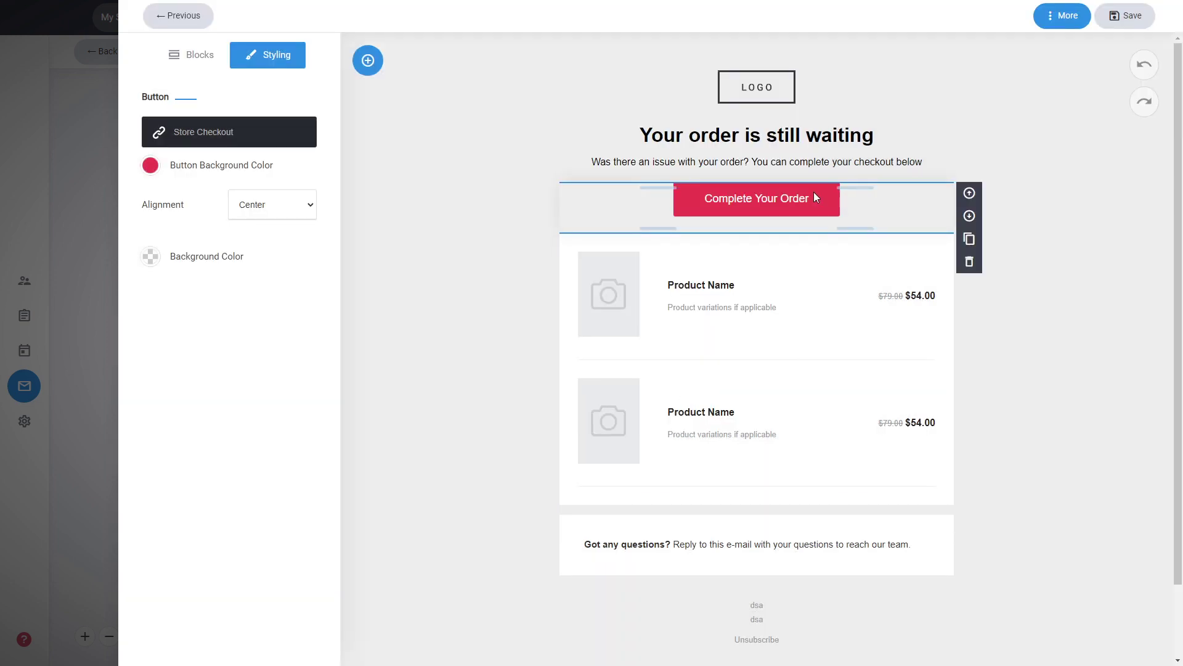
pyautogui.click(780, 333)
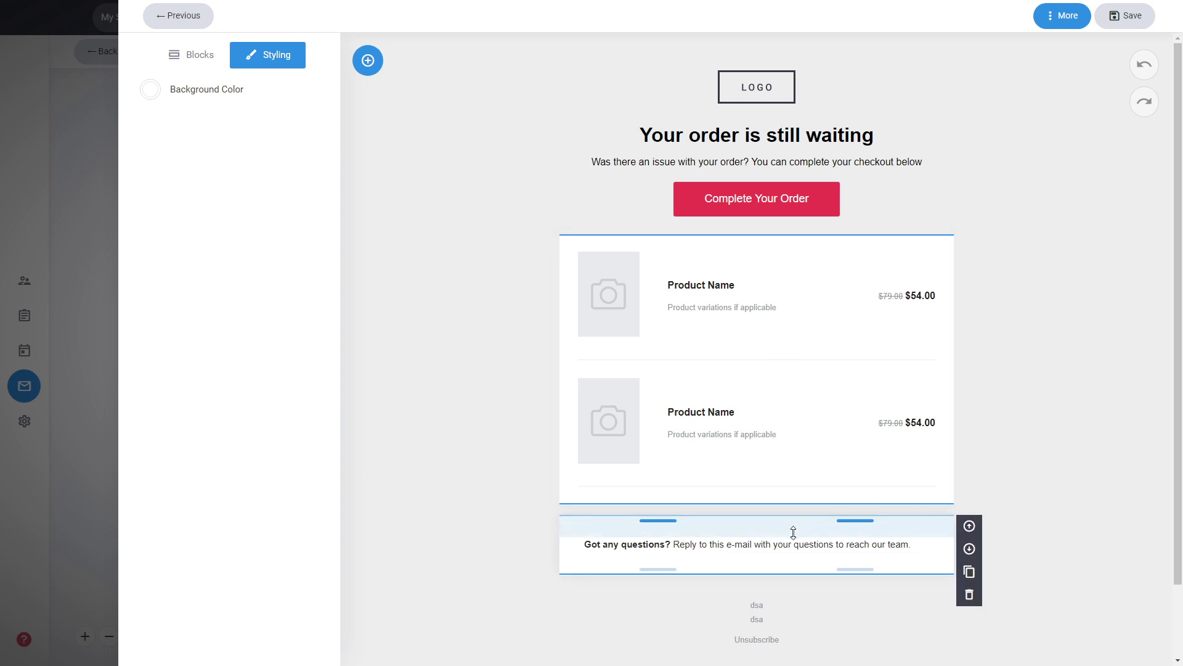
# Step: Scroll through the first email, toggle the product list selection, and exit the editor and step settings
pyautogui.click(405, 343)
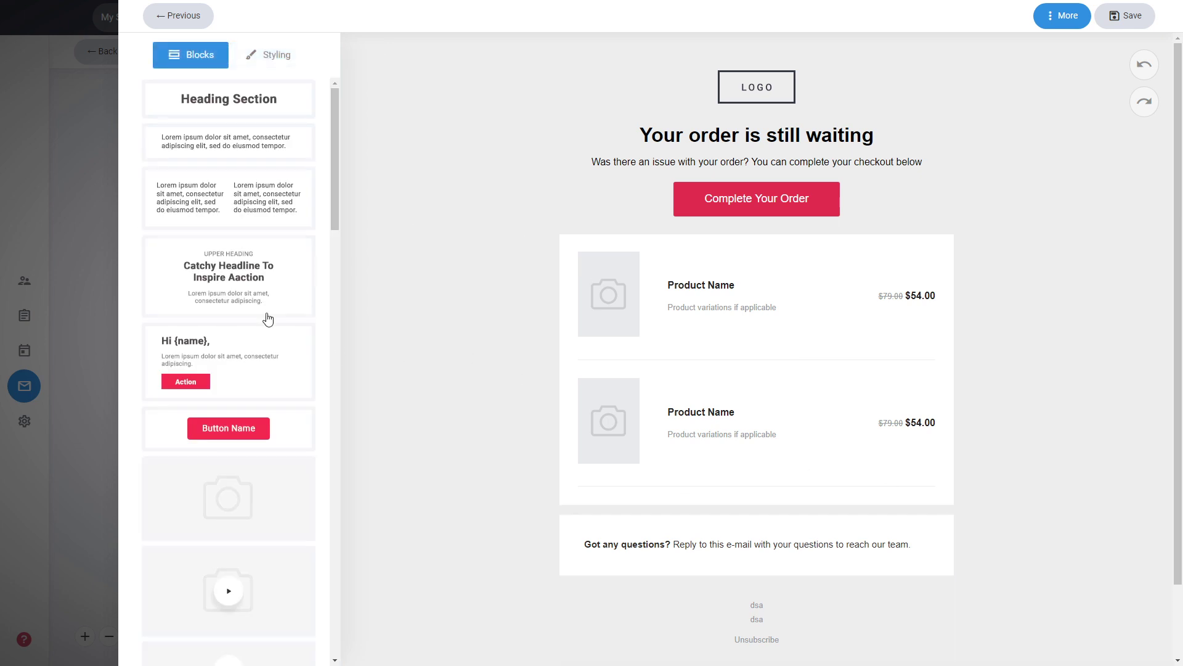
pyautogui.scroll(-5, 210, 348)
pyautogui.scroll(-5, 217, 363)
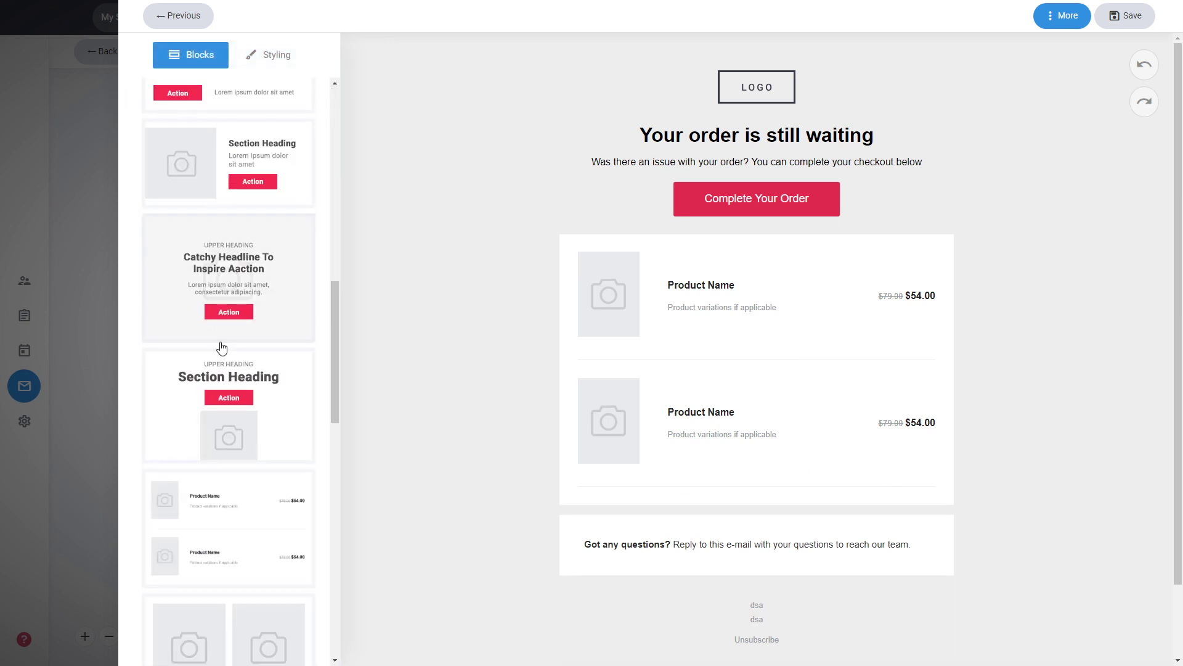
pyautogui.scroll(-4, 225, 340)
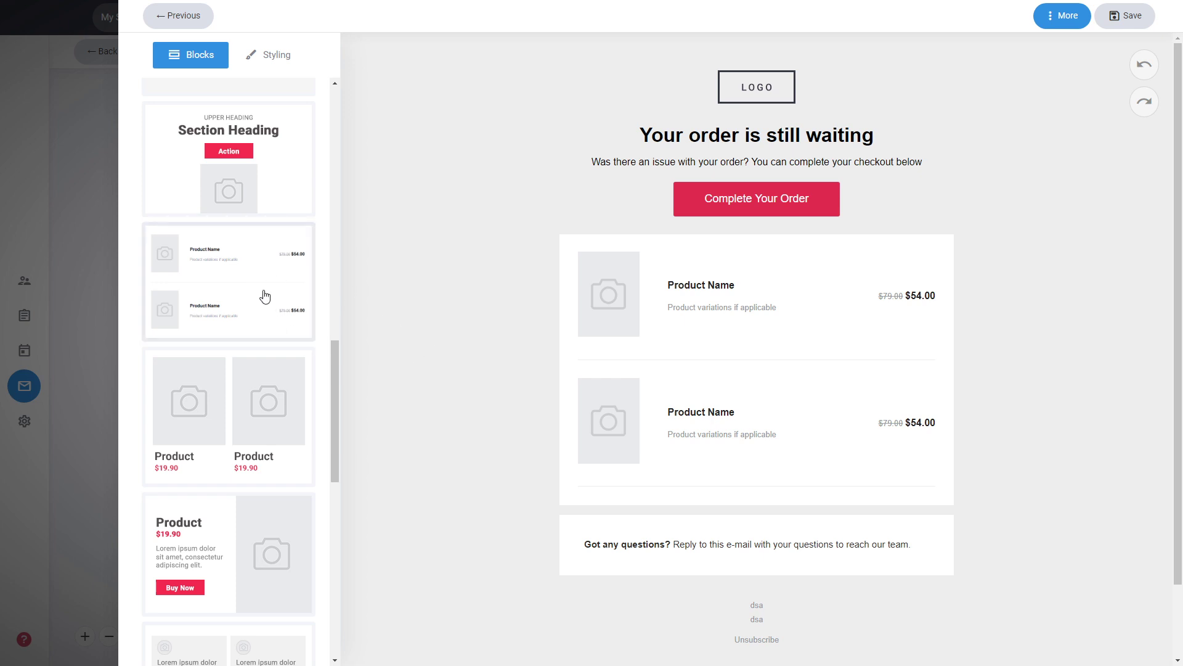
pyautogui.click(608, 292)
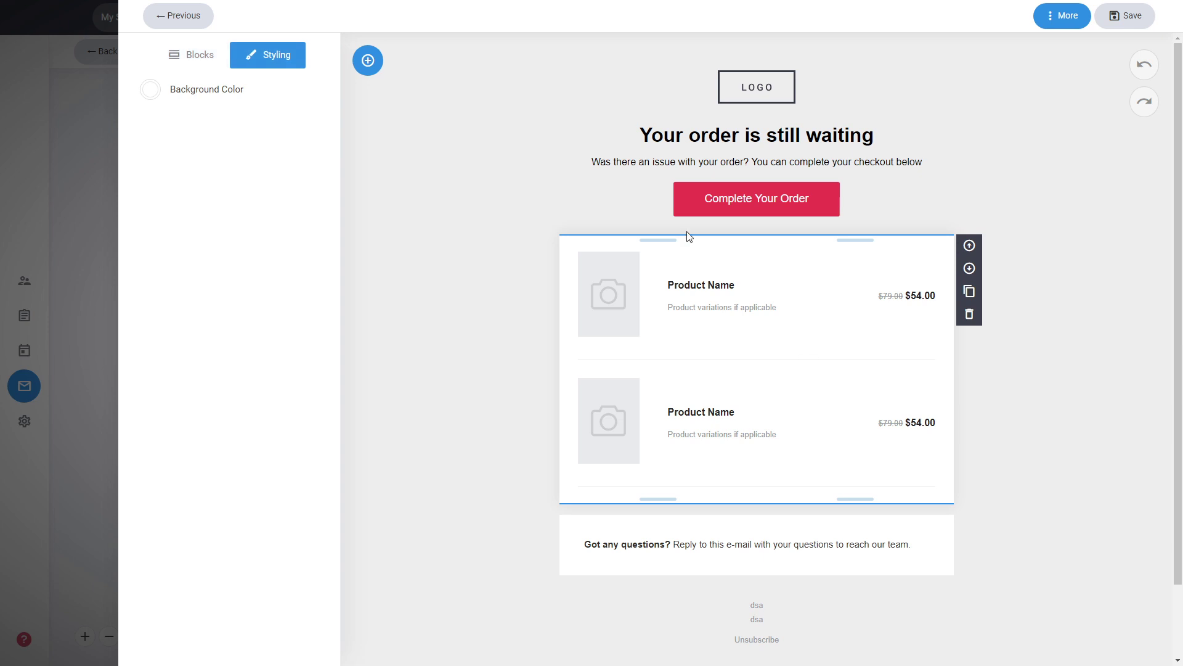
pyautogui.click(1011, 364)
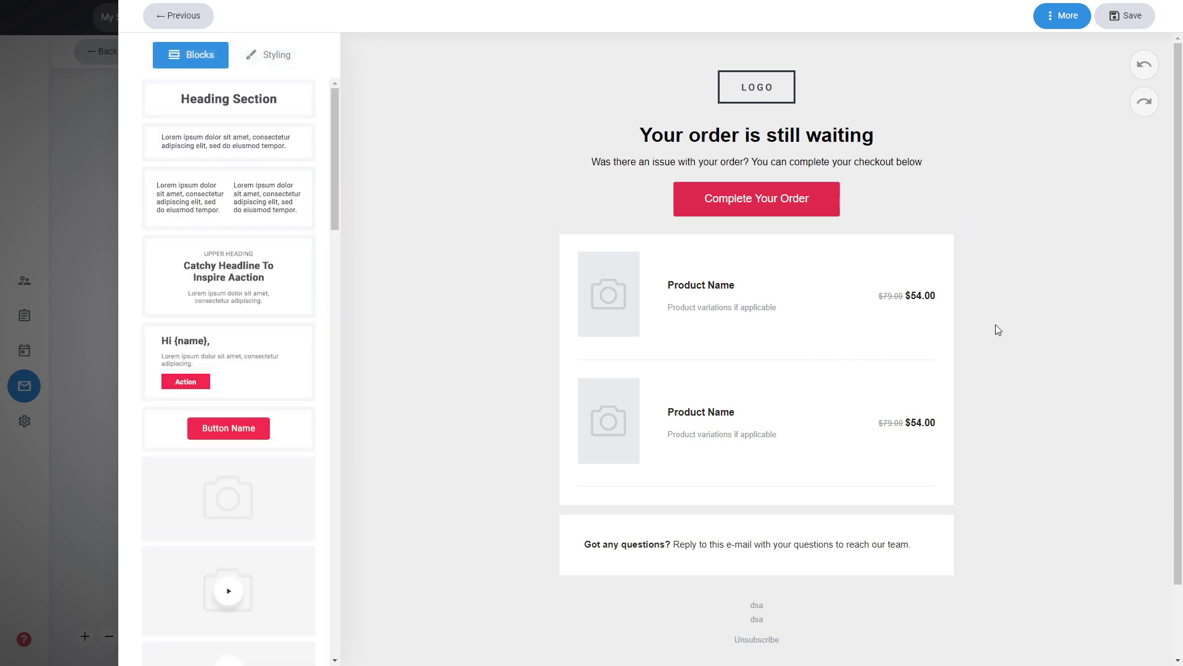
pyautogui.click(166, 18)
pyautogui.click(777, 351)
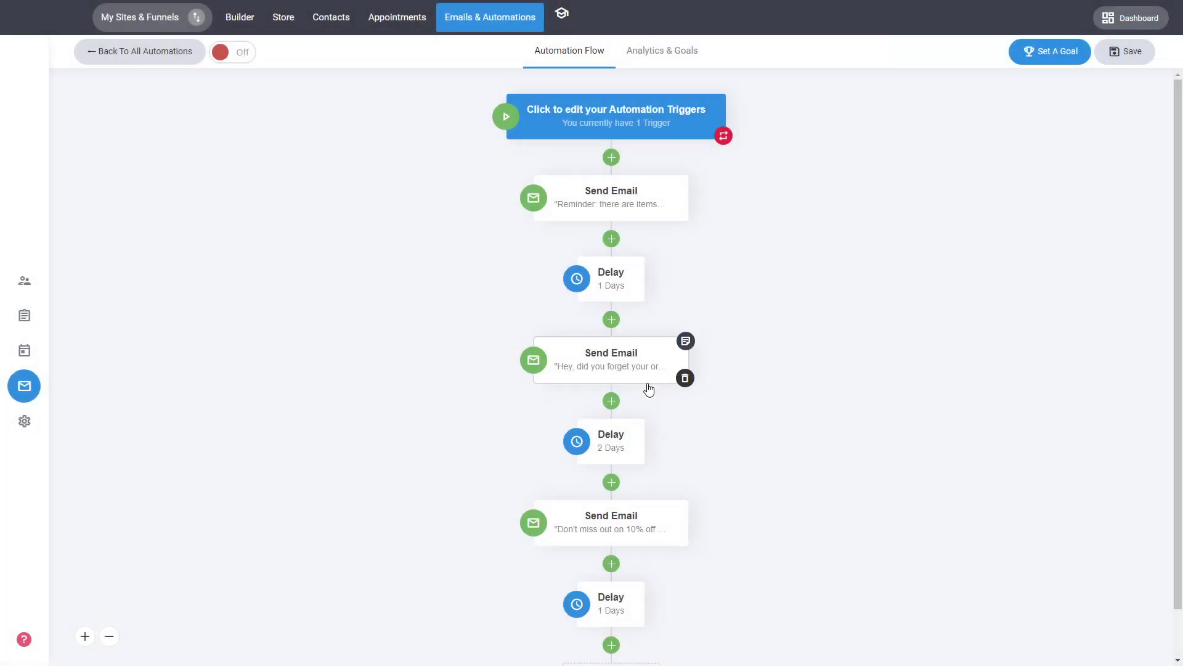
# Step: Open the second email and confirm its View My Cart button still links to Store Checkout
pyautogui.click(602, 372)
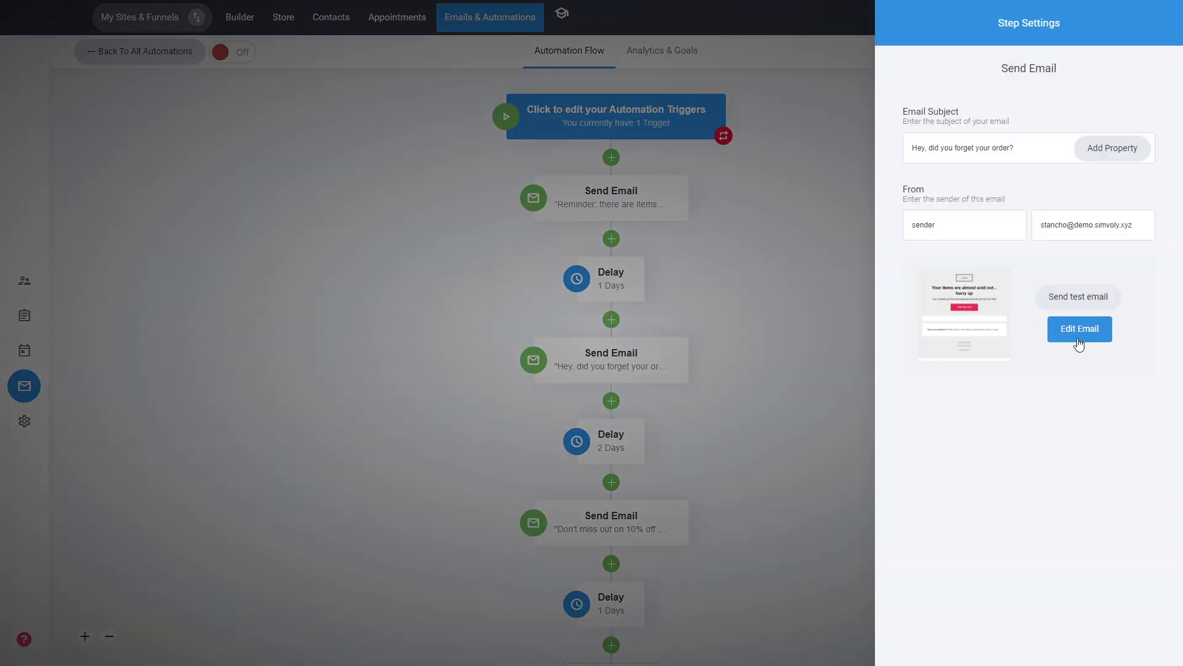
pyautogui.click(1078, 333)
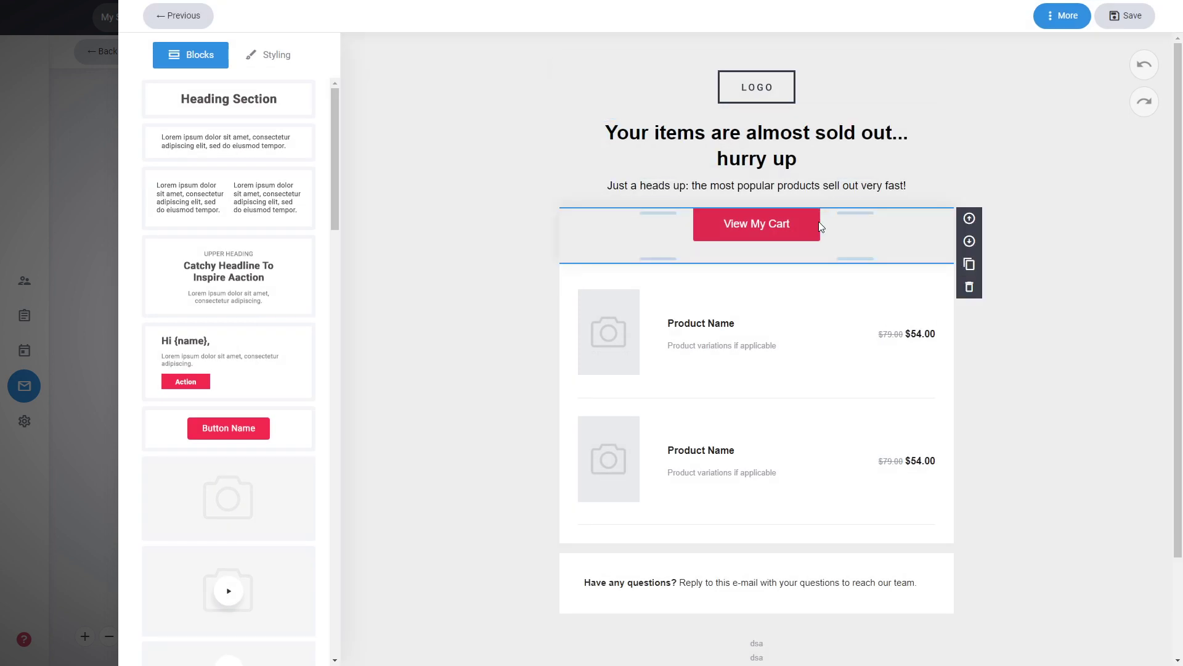
pyautogui.click(853, 221)
pyautogui.click(216, 132)
pyautogui.click(619, 231)
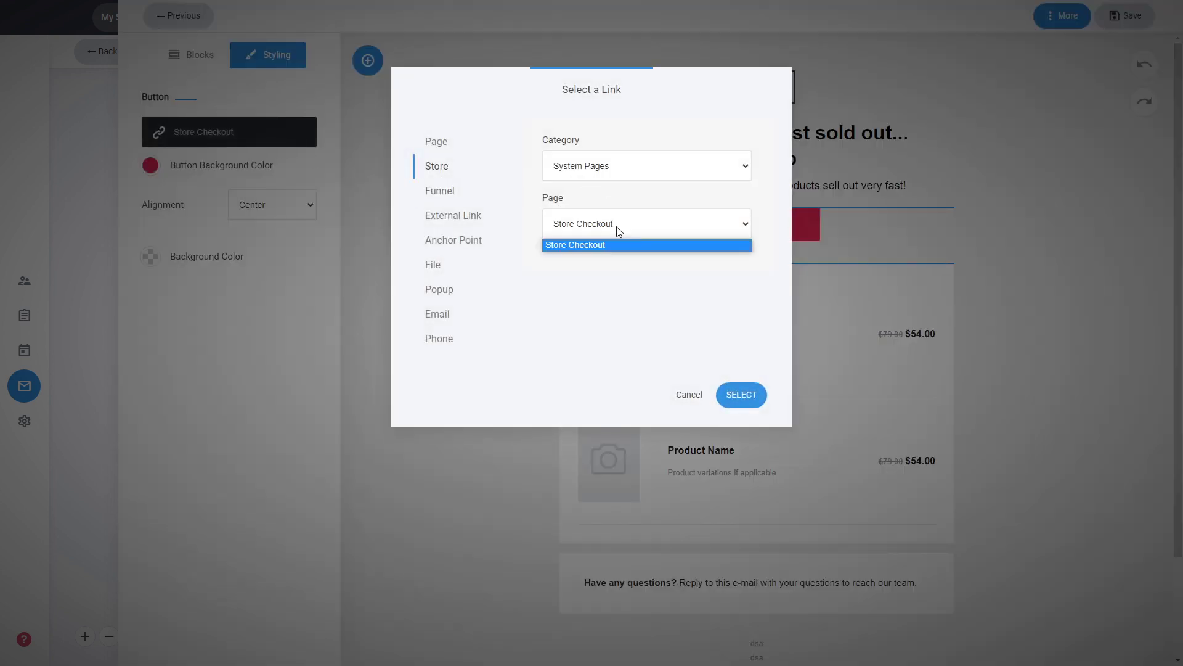
pyautogui.click(616, 172)
pyautogui.click(615, 175)
pyautogui.click(586, 223)
pyautogui.click(774, 249)
pyautogui.click(692, 398)
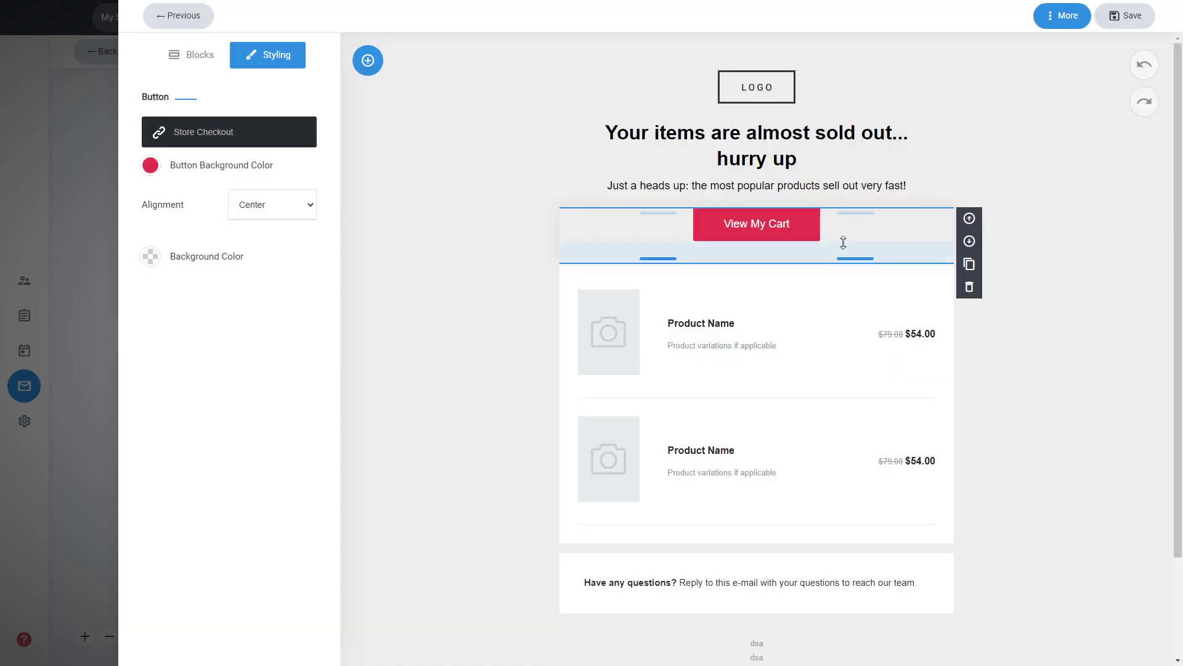
pyautogui.click(1002, 308)
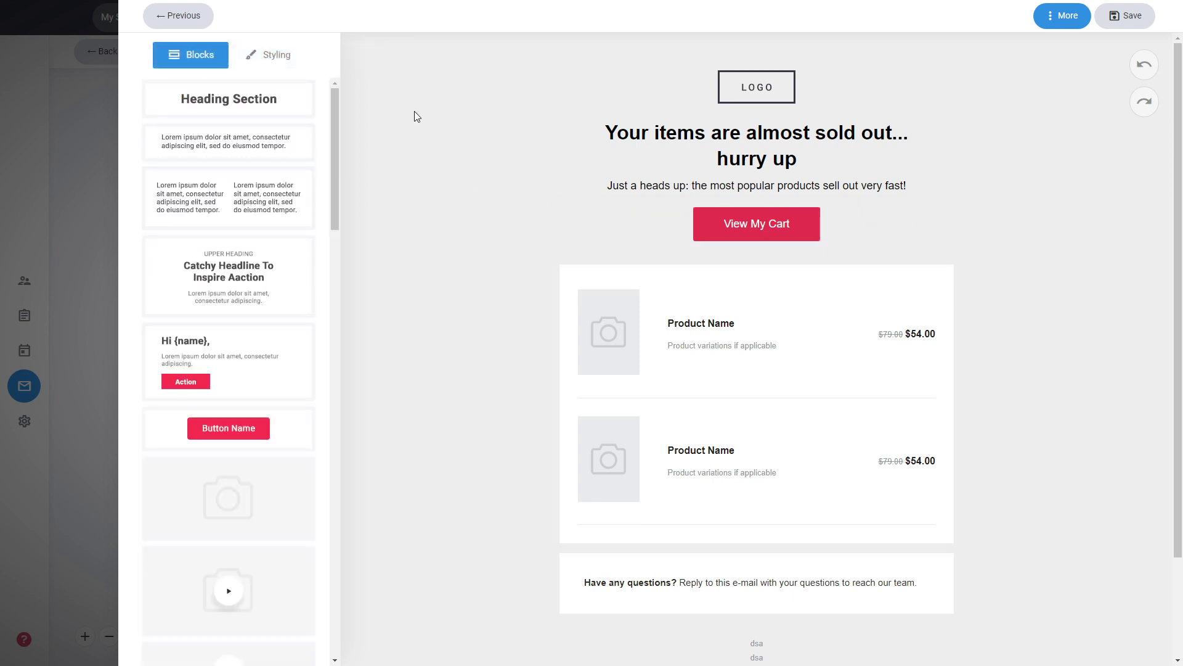
# Step: Check the subject "Hey, did you forget your order?" and close the step settings
pyautogui.click(83, 161)
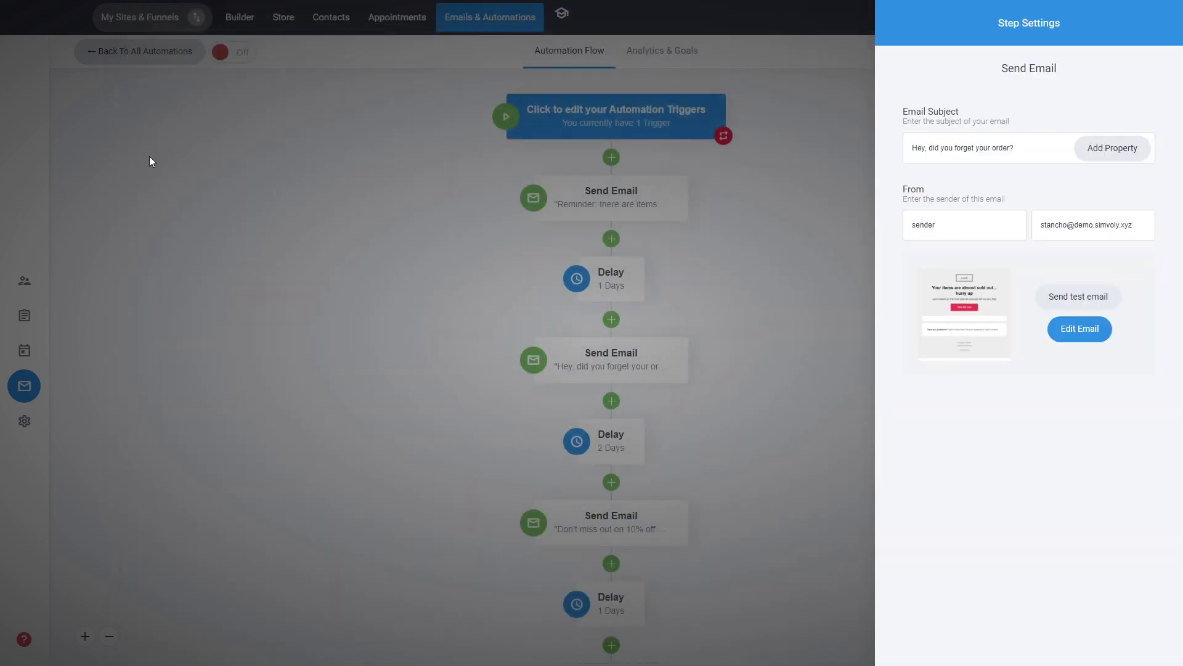
pyautogui.tripleClick(910, 148)
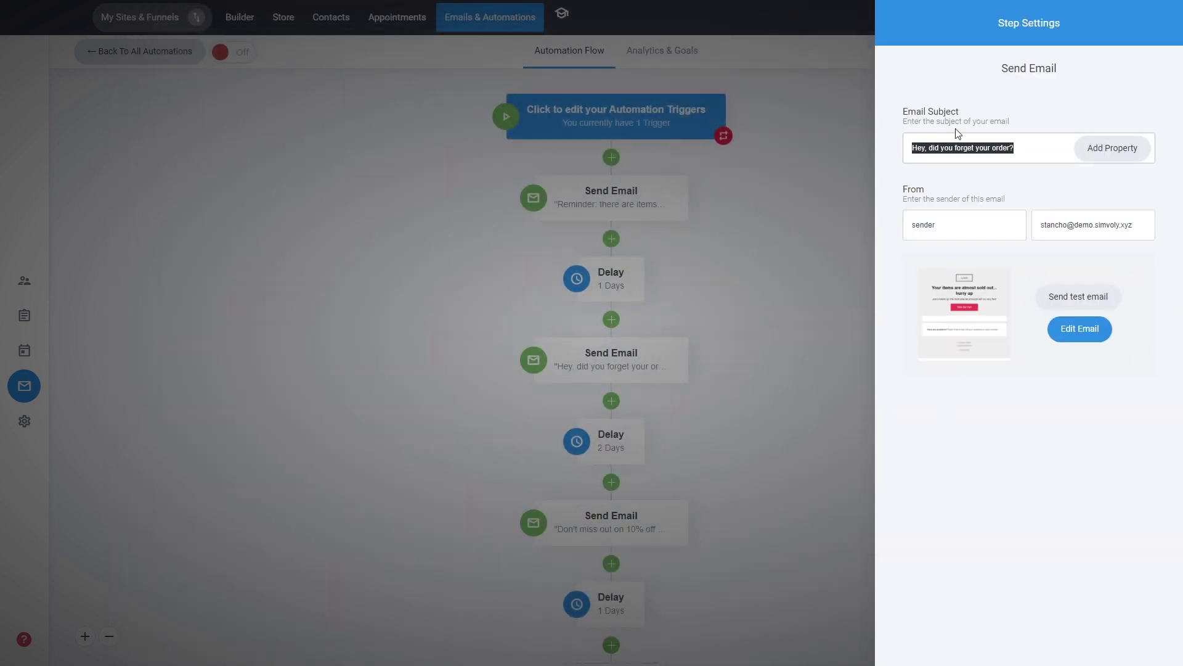
pyautogui.click(765, 371)
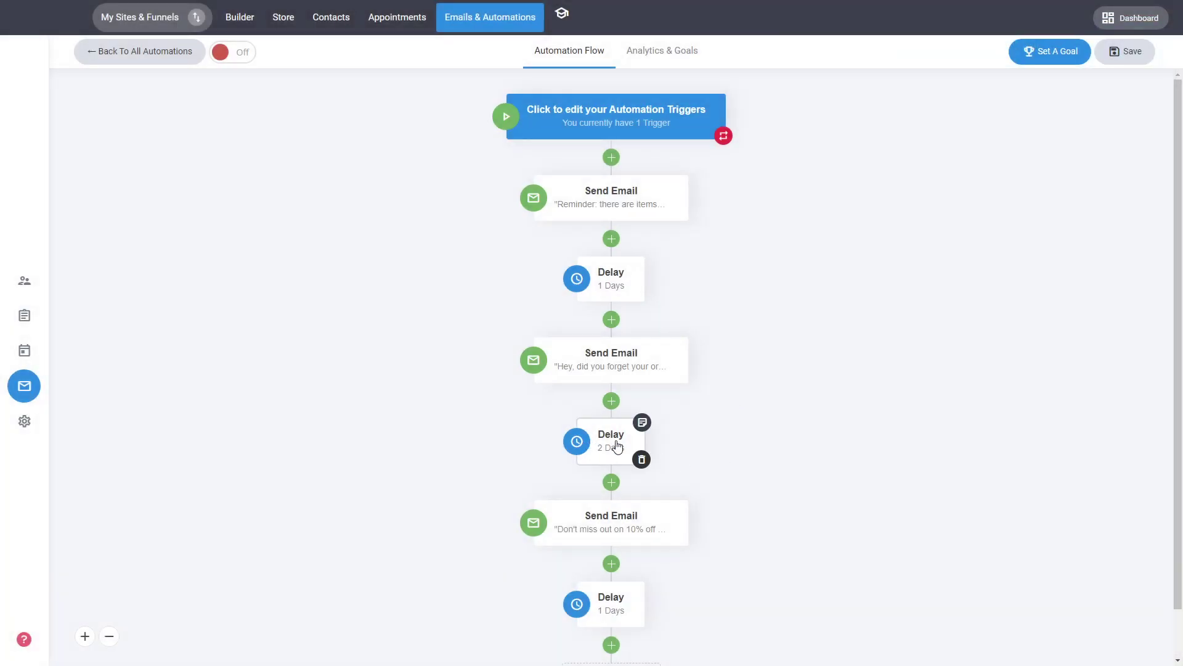
pyautogui.click(604, 521)
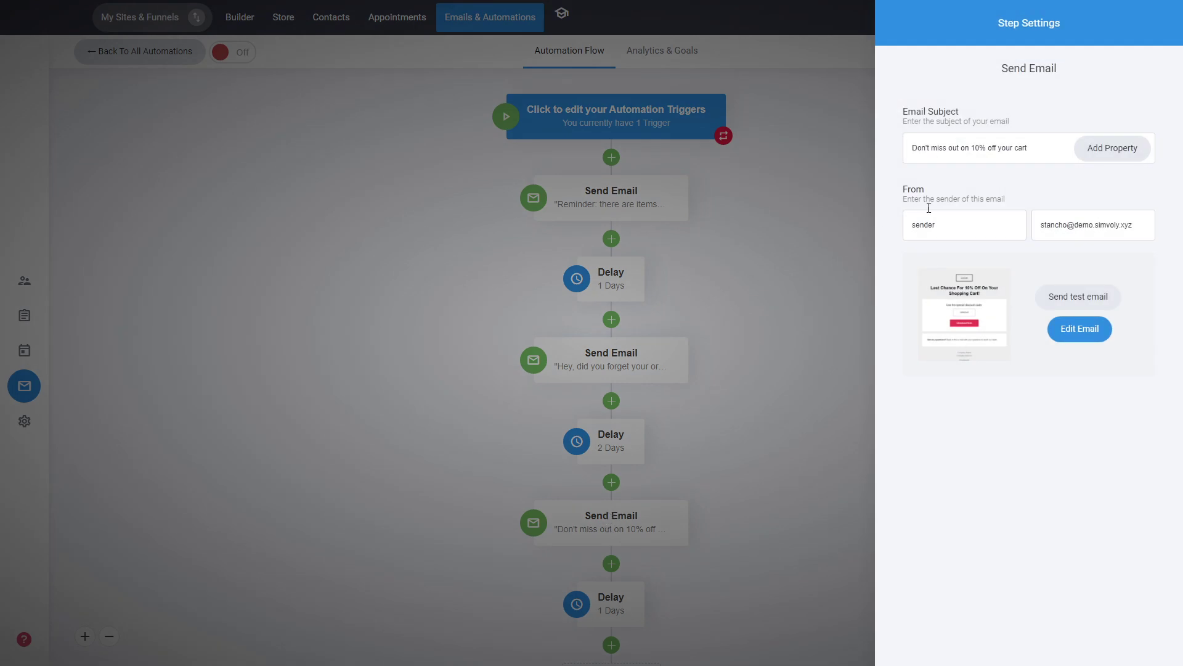
pyautogui.moveTo(1039, 148); pyautogui.dragTo(844, 137)
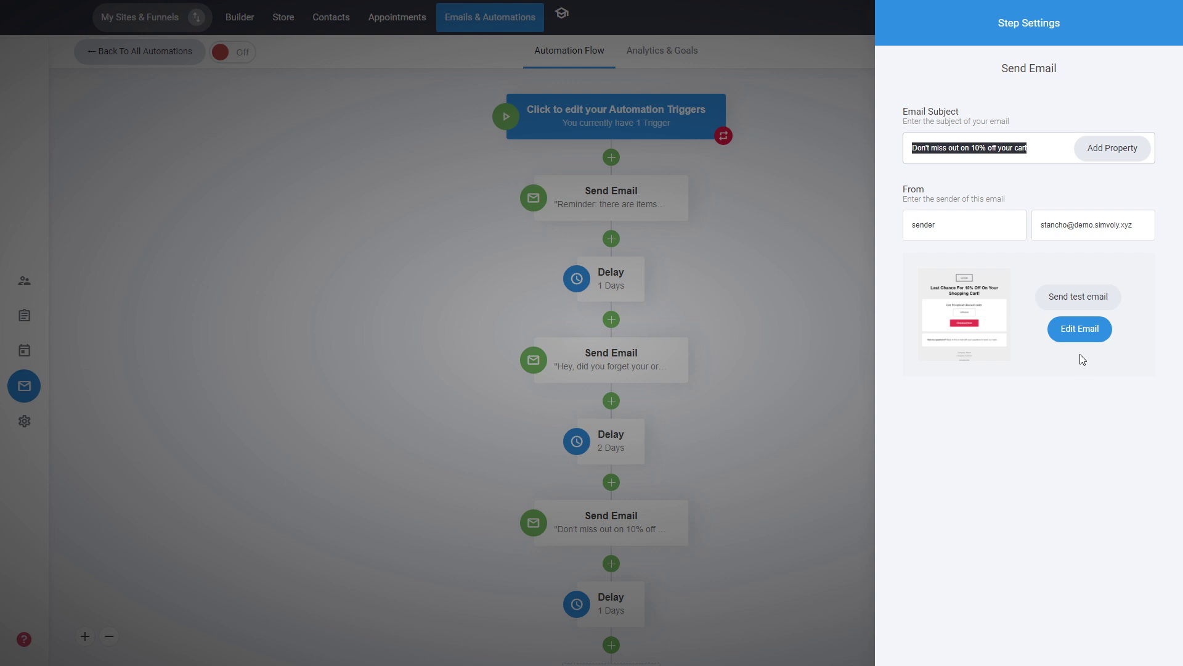
pyautogui.click(1078, 334)
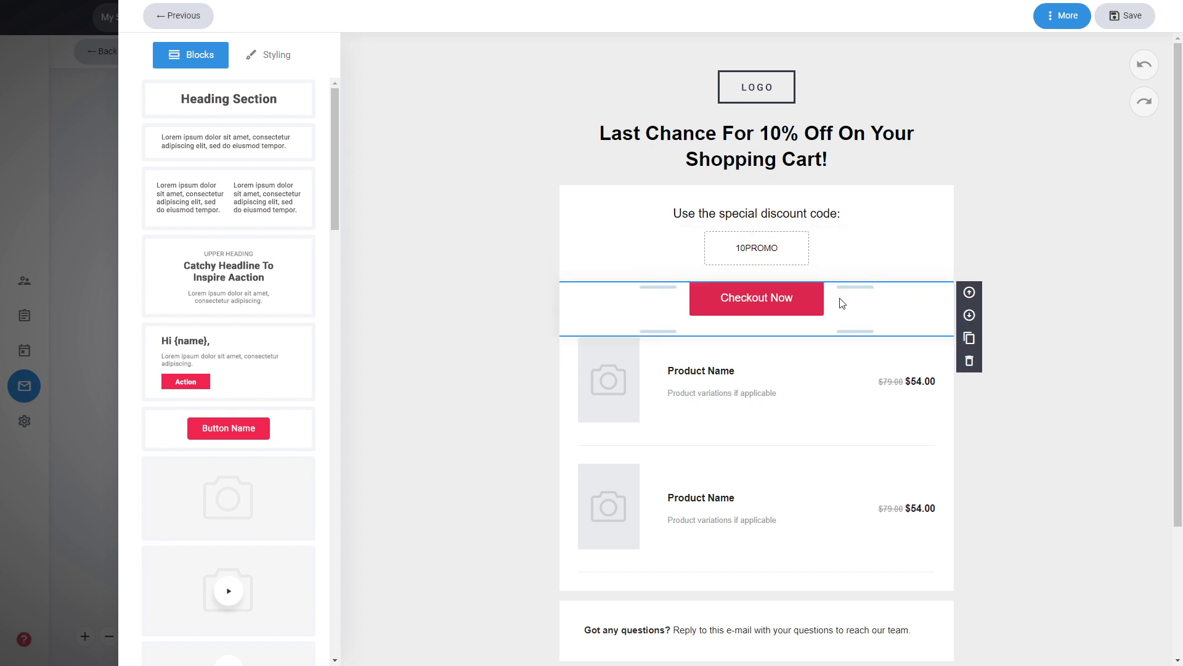
pyautogui.moveTo(778, 248); pyautogui.dragTo(738, 245)
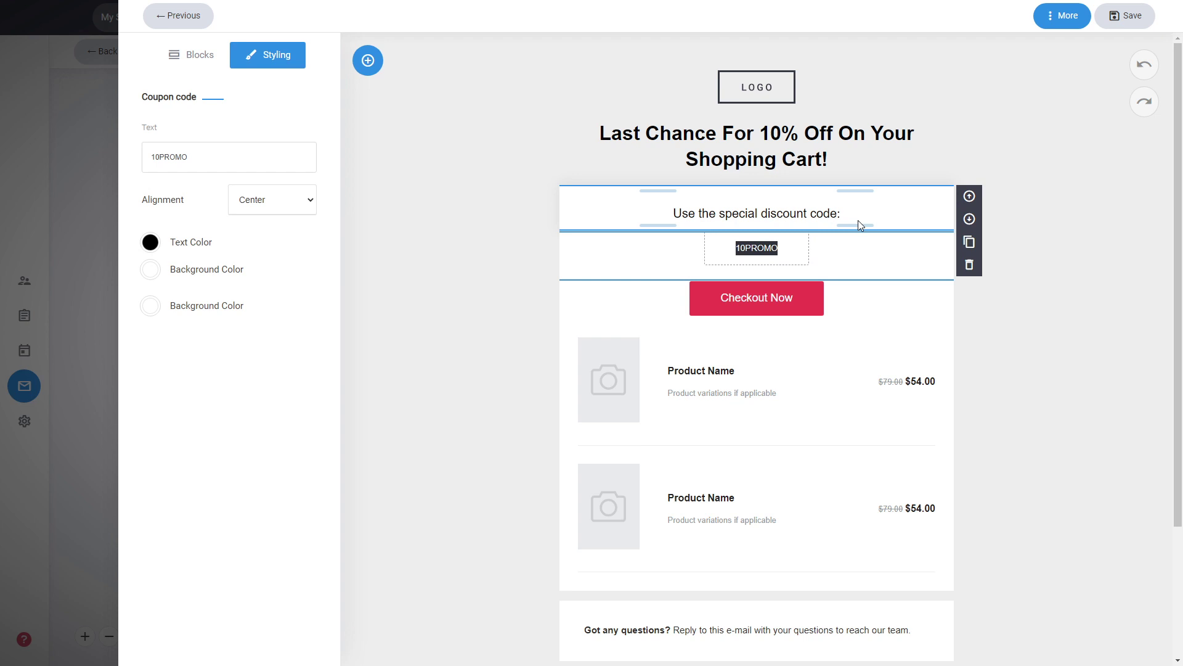
pyautogui.scroll(-3, 851, 401)
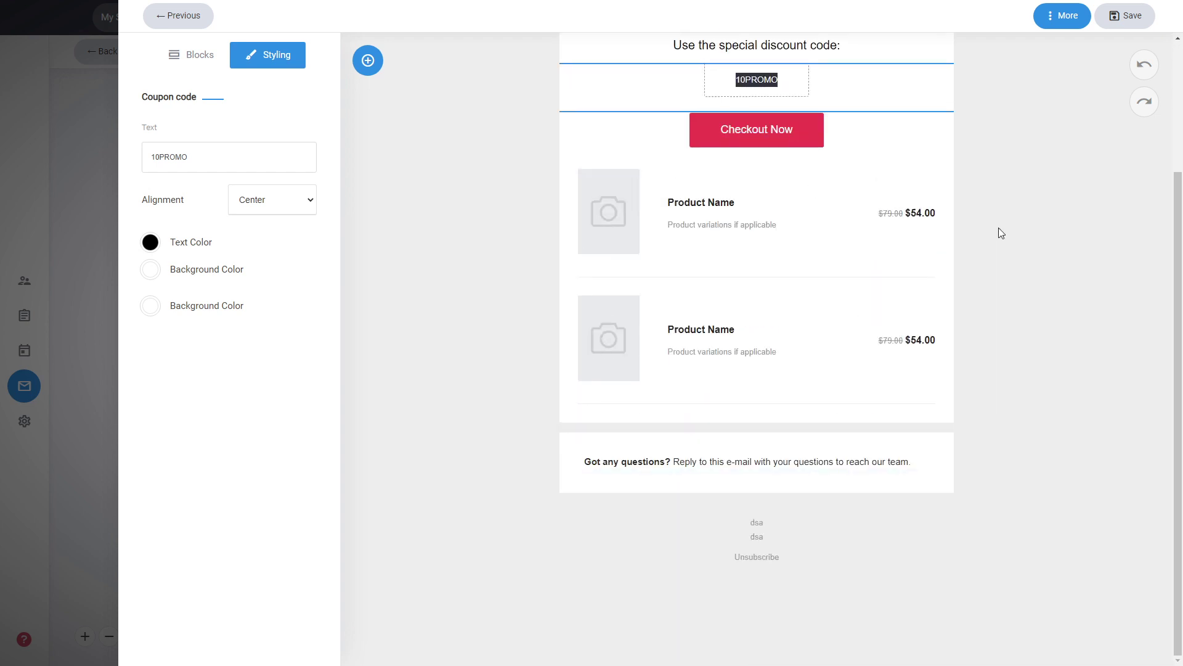
pyautogui.scroll(3, 1017, 253)
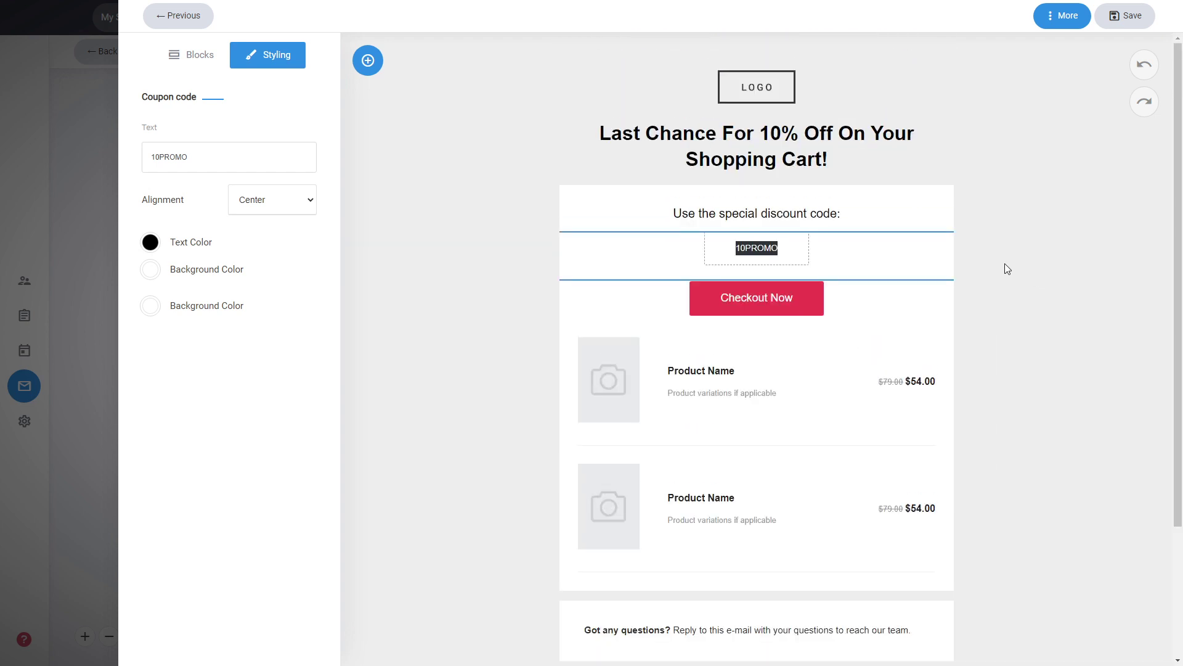
pyautogui.click(554, 265)
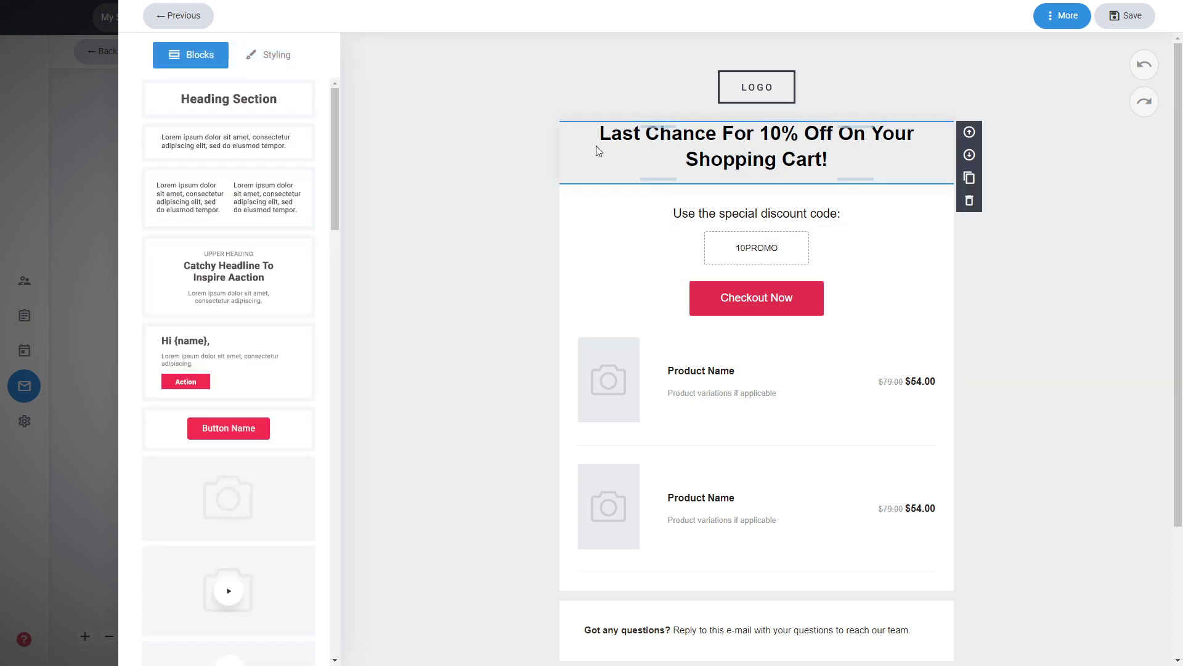
pyautogui.scroll(-3, 647, 323)
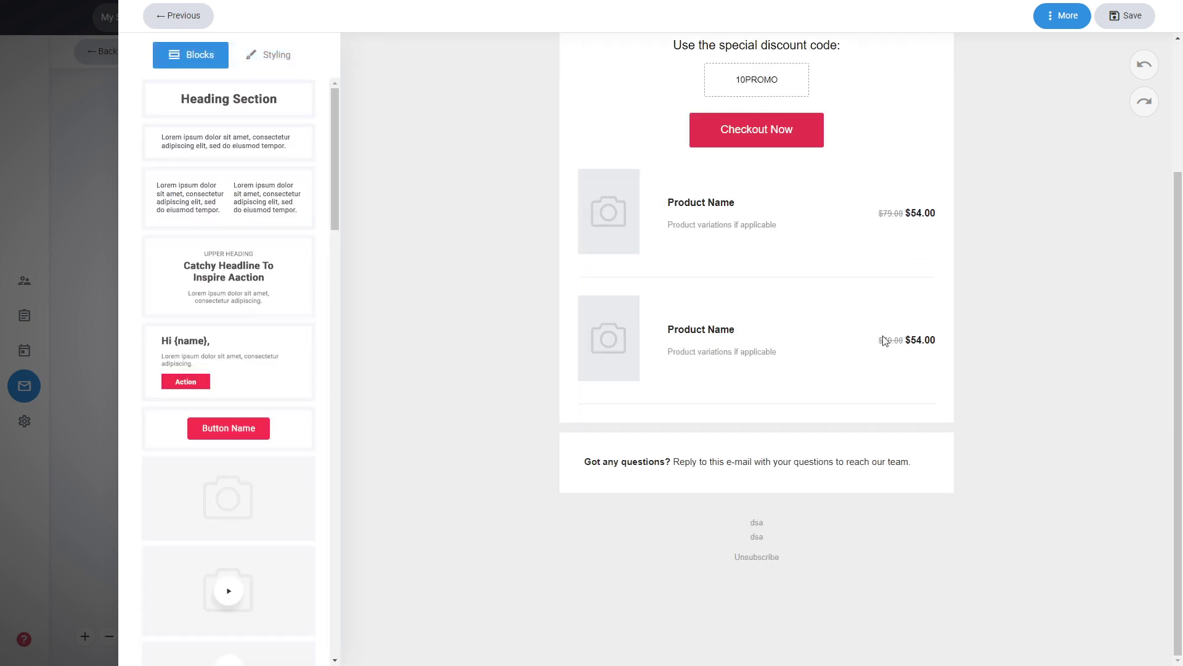
pyautogui.scroll(3, 617, 215)
pyautogui.click(180, 15)
pyautogui.click(794, 319)
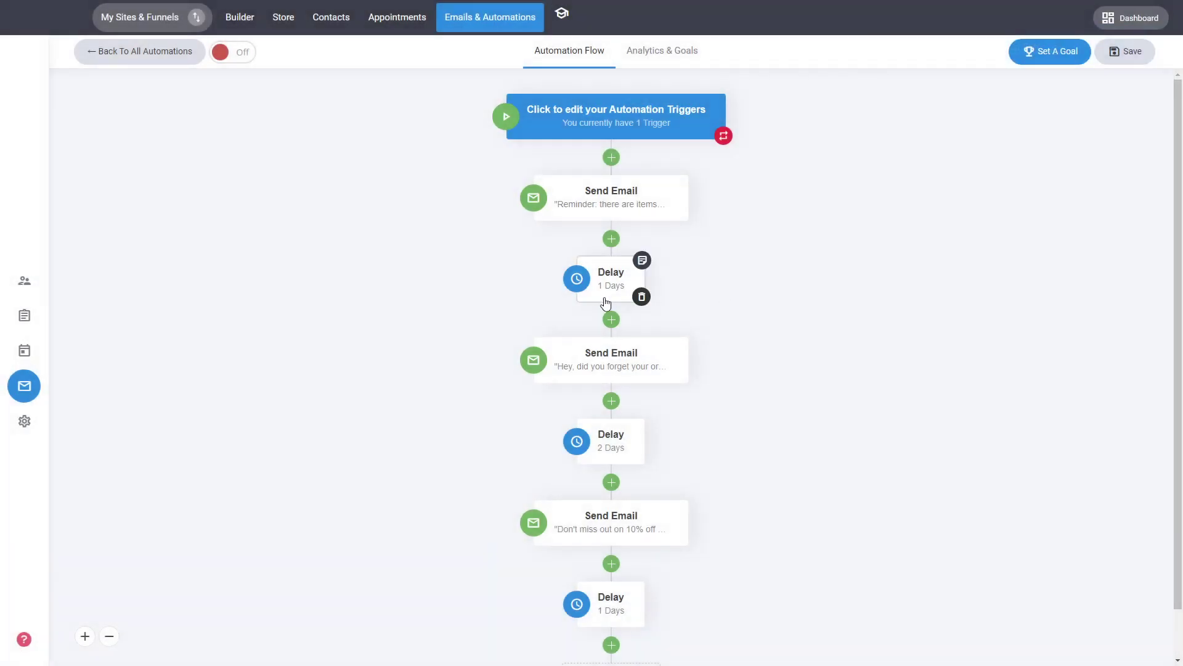
pyautogui.scroll(-1, 678, 308)
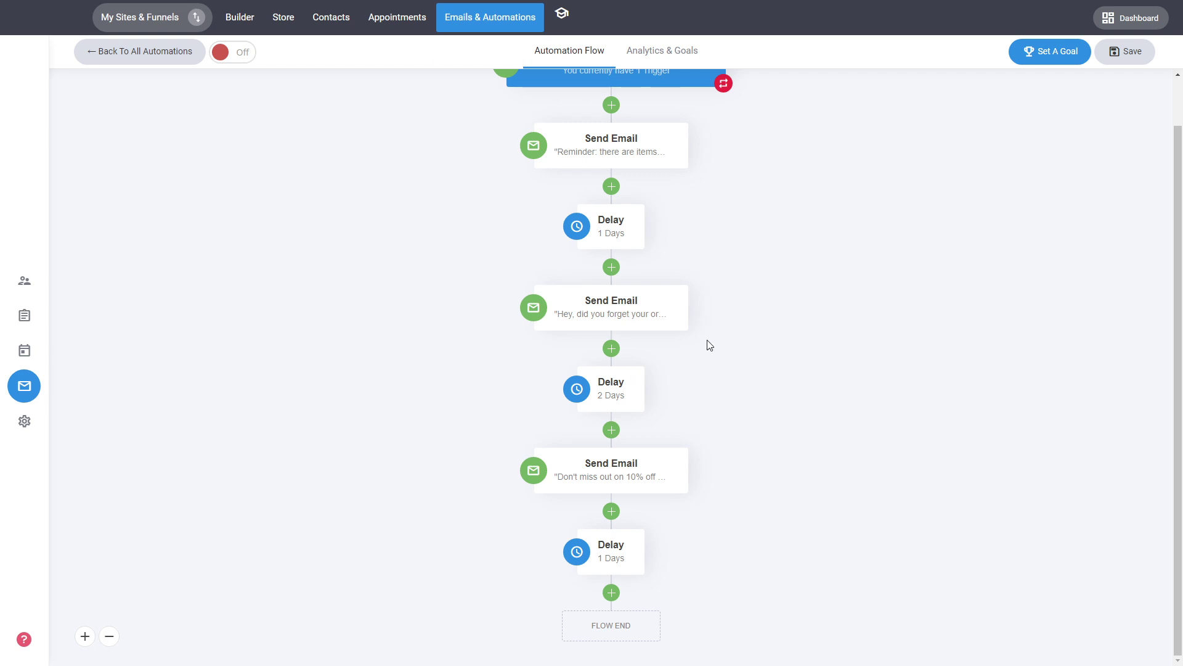
pyautogui.scroll(1, 733, 327)
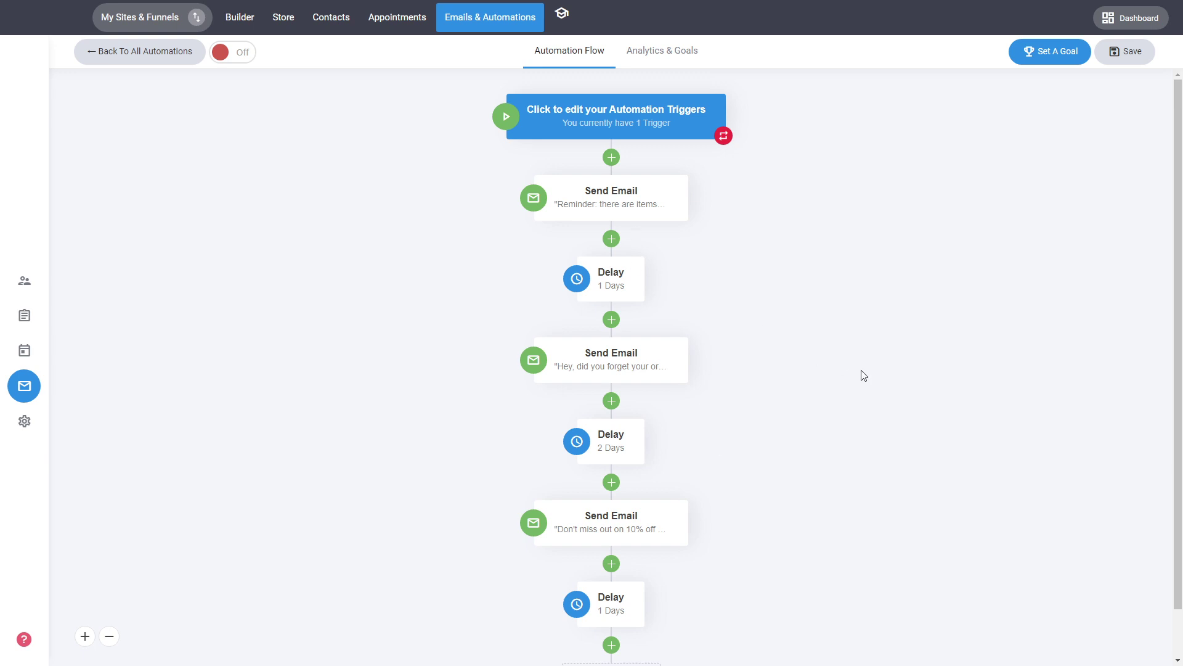
pyautogui.click(1028, 59)
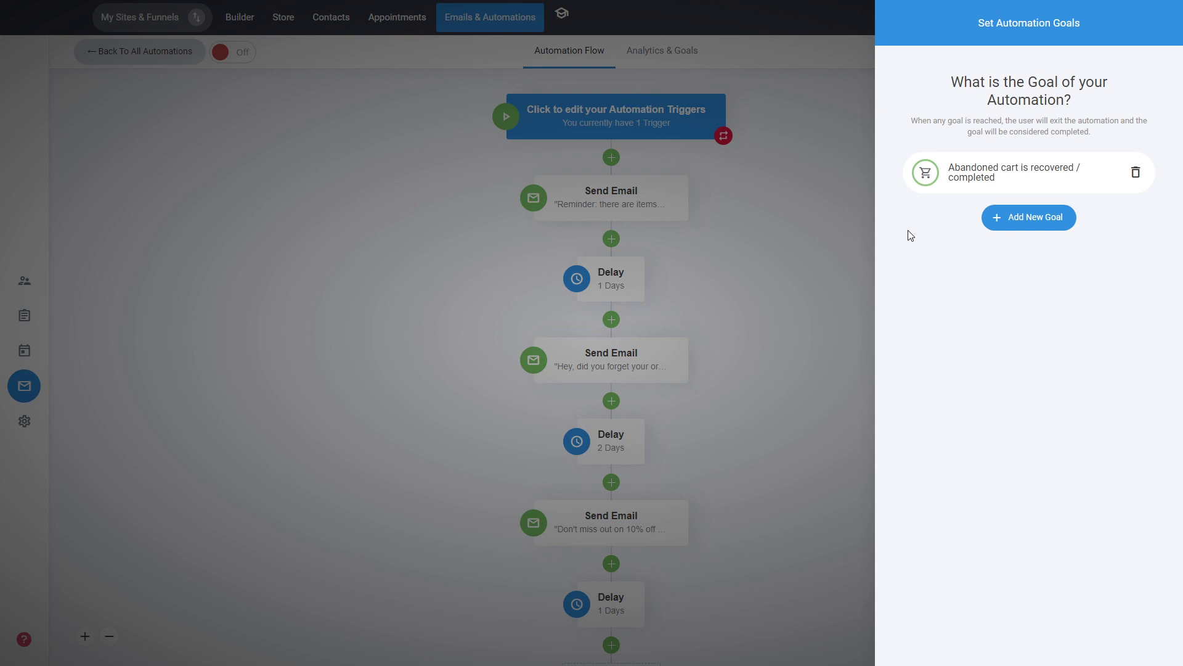
pyautogui.click(784, 222)
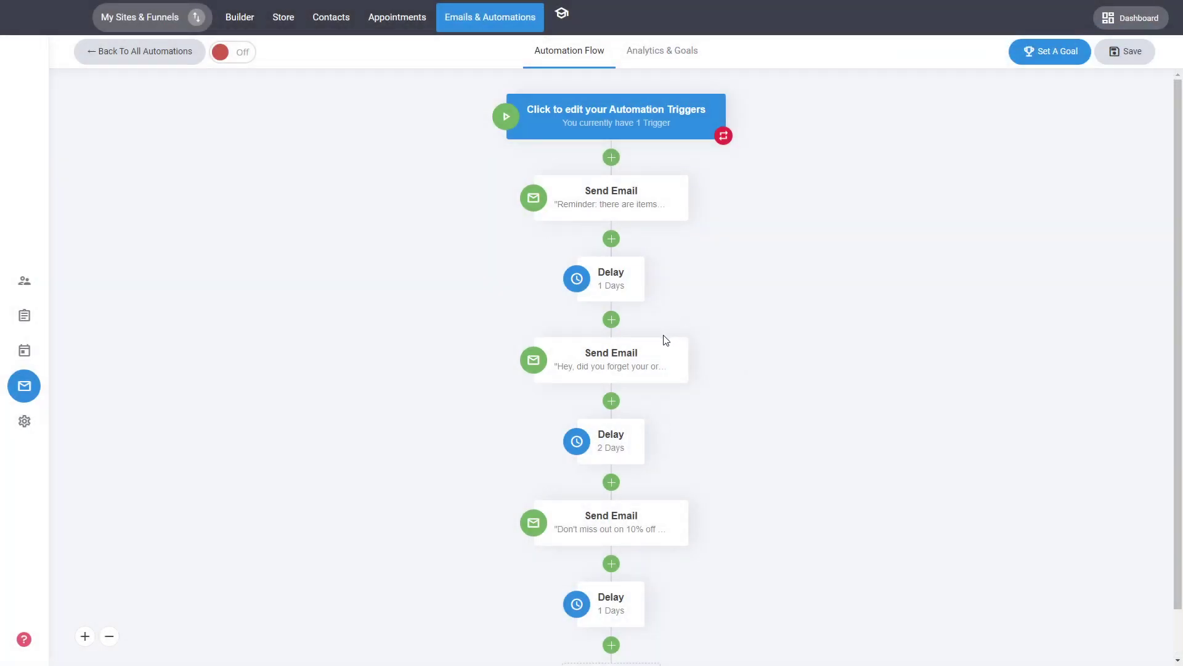
pyautogui.moveTo(658, 359)
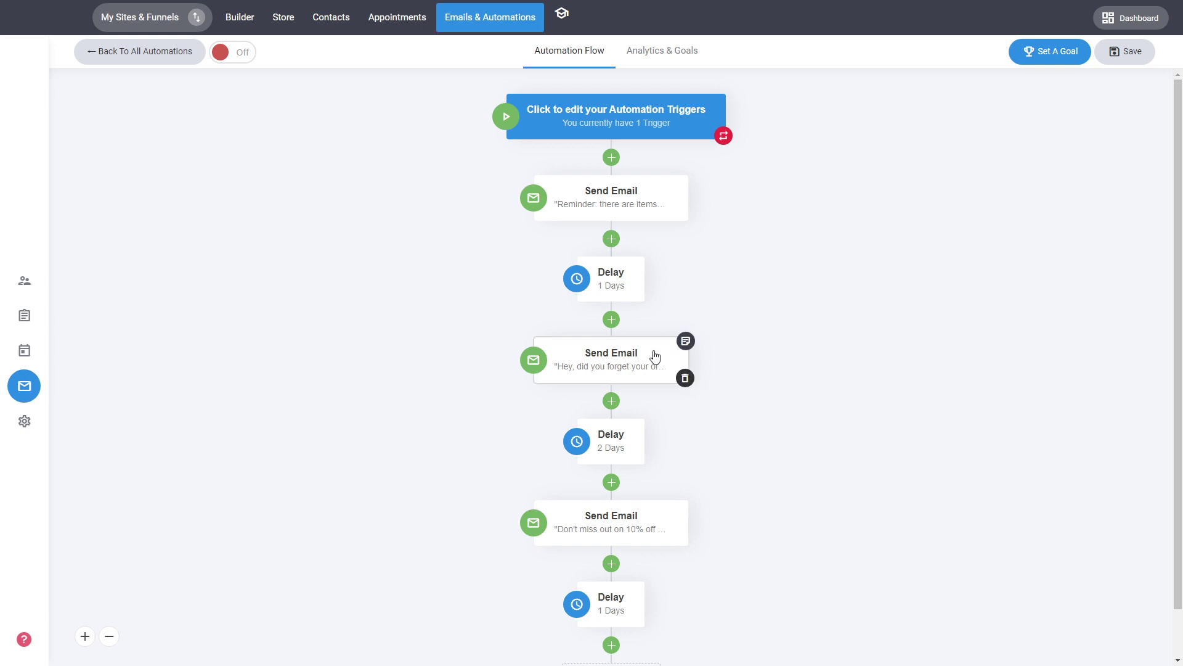
pyautogui.moveTo(633, 204)
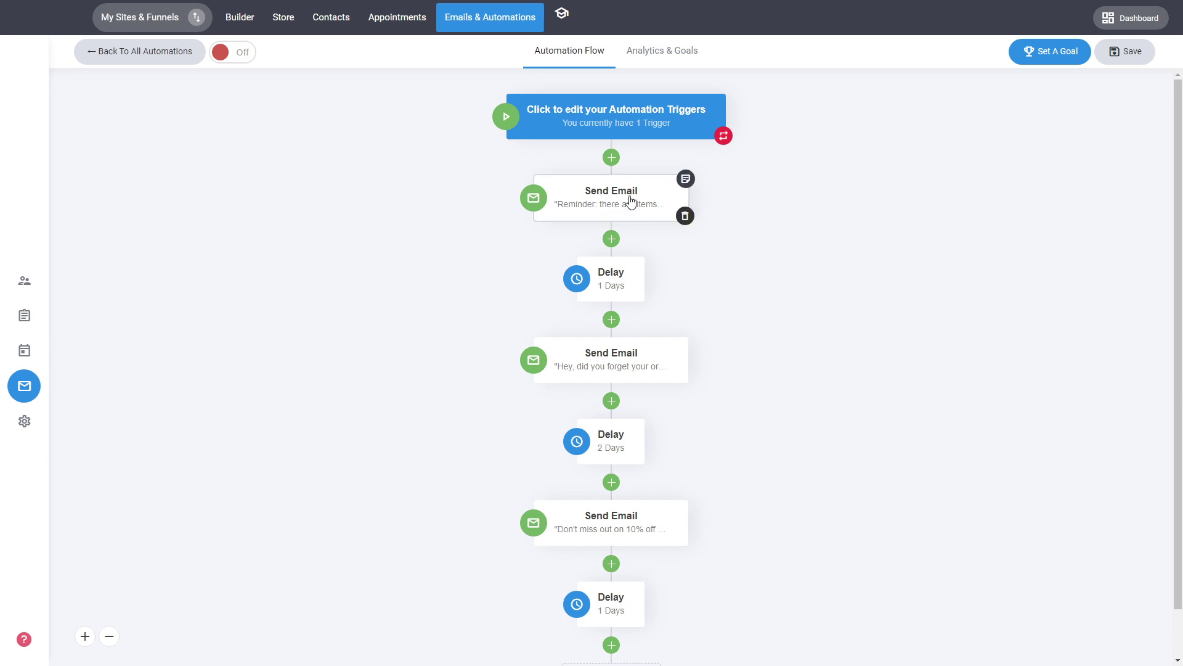
pyautogui.click(681, 67)
pyautogui.moveTo(784, 316); pyautogui.dragTo(698, 329)
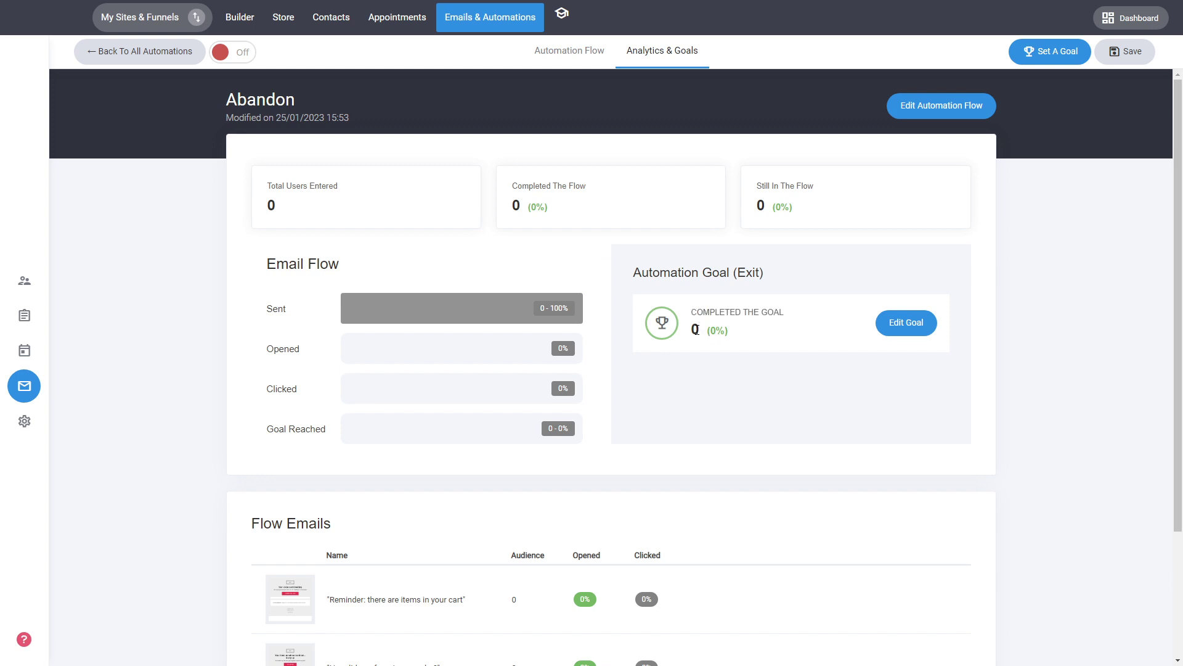
pyautogui.scroll(-2, 705, 311)
pyautogui.scroll(2, 708, 307)
# Step: Return to All Automations and switch the Abandon automation on via its On/Off action
pyautogui.click(578, 64)
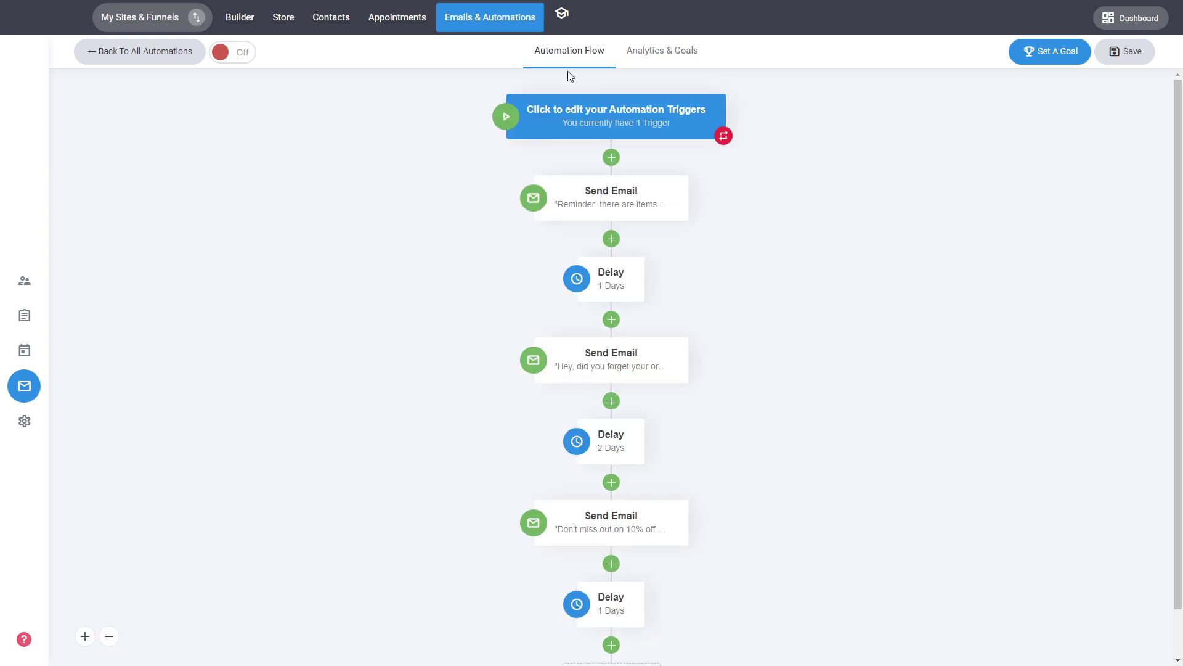
pyautogui.click(162, 60)
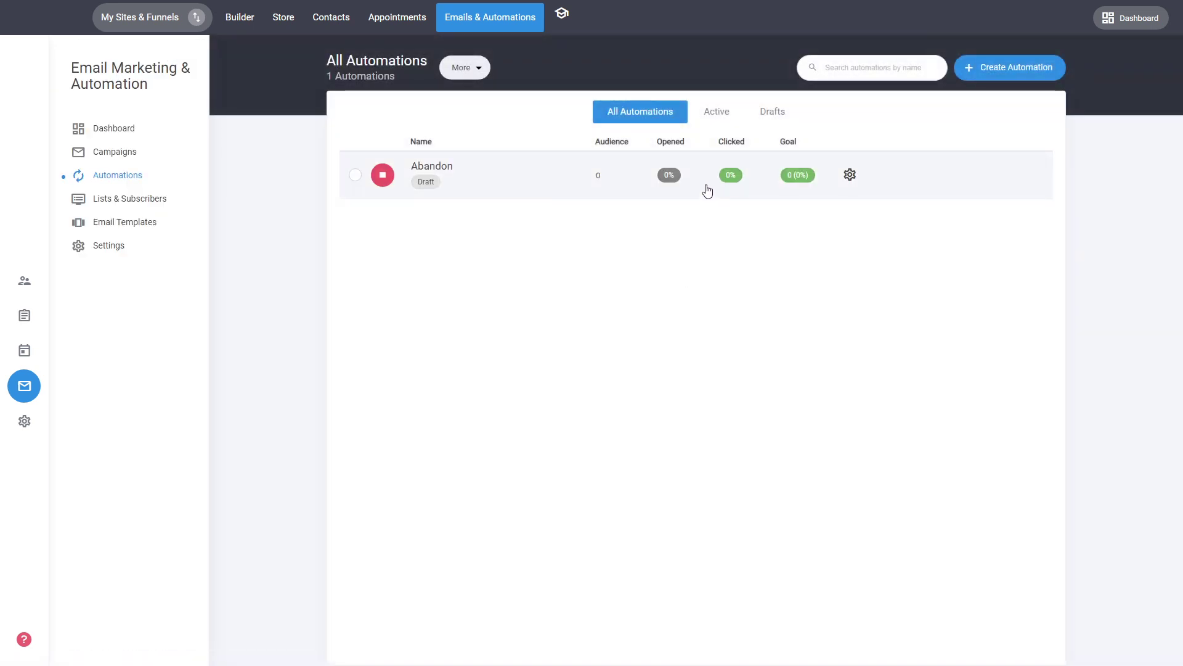
pyautogui.click(850, 175)
pyautogui.click(851, 44)
pyautogui.click(644, 297)
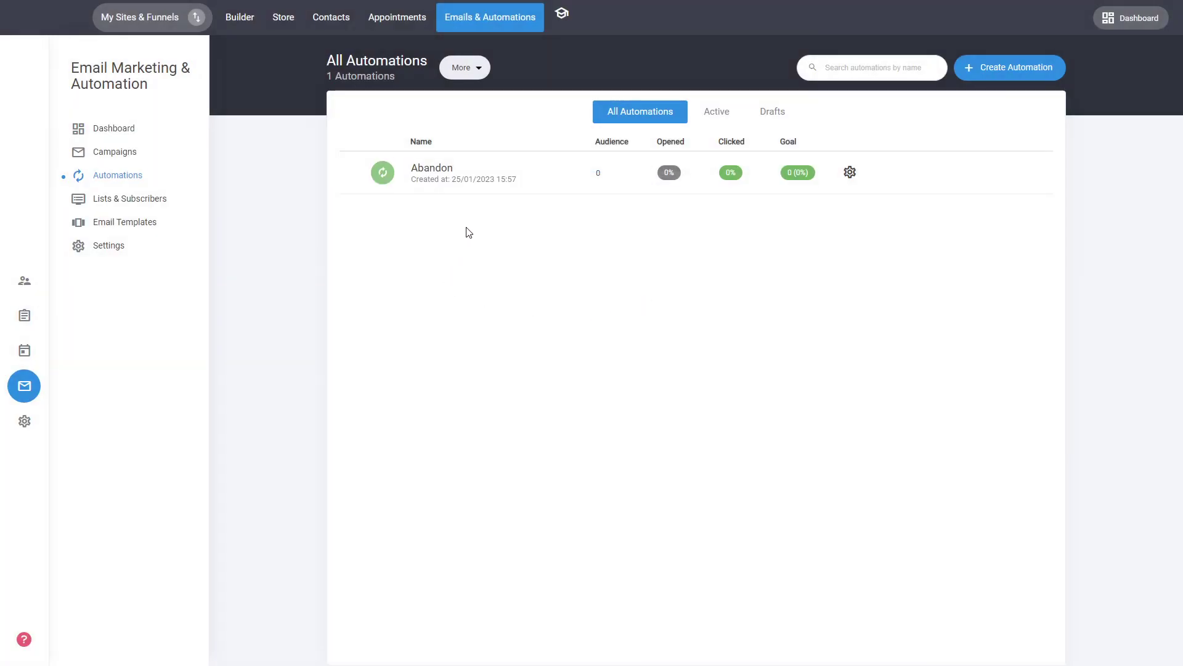
# Step: Confirm the store's abandonment inactivity time is still 15 Minutes in General settings
pyautogui.click(294, 23)
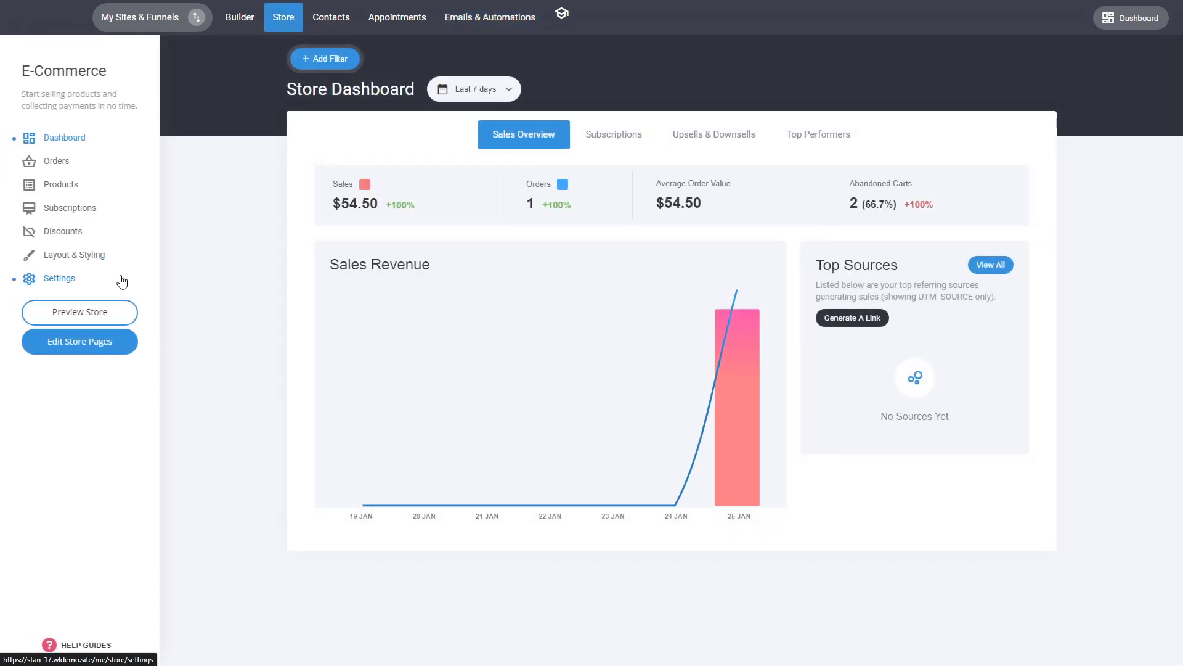
pyautogui.click(114, 280)
pyautogui.click(570, 122)
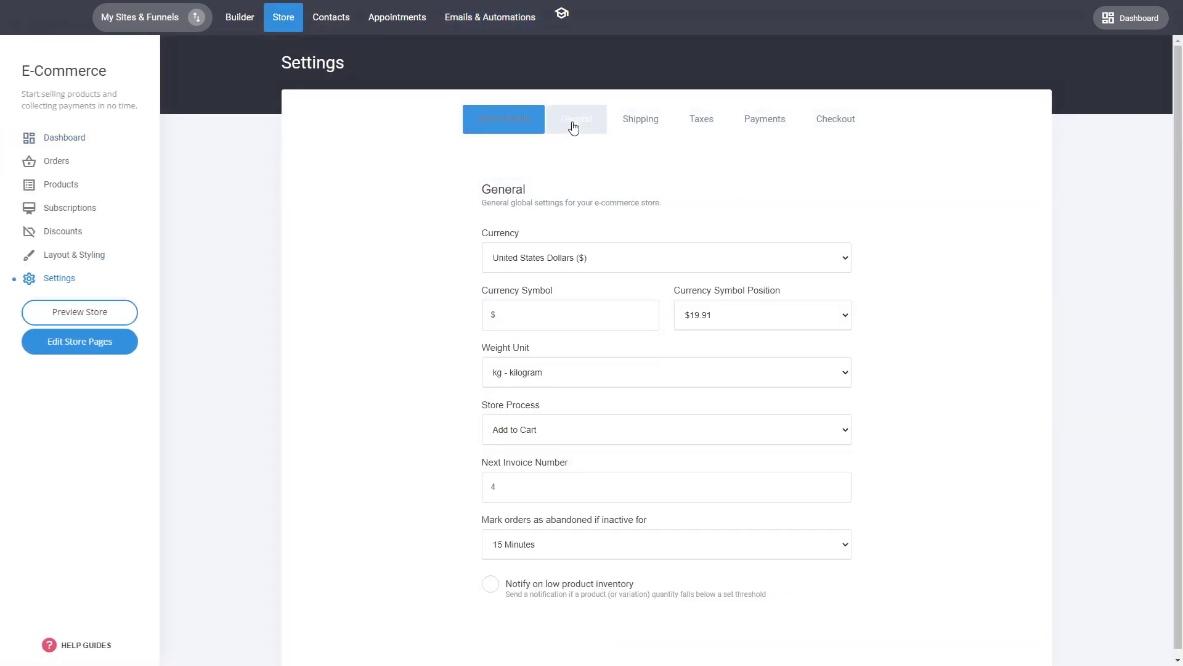
pyautogui.click(579, 552)
pyautogui.click(391, 500)
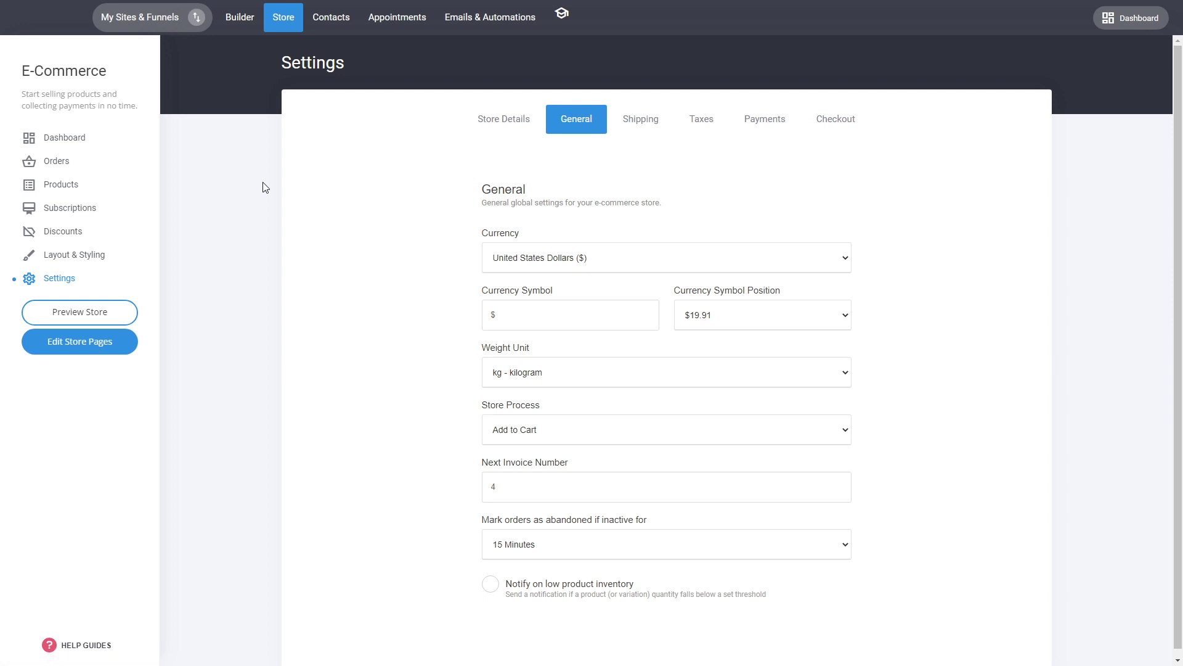
# Step: View the Abandoned orders, then check the dashboard's Abandoned Carts figure of 2 (66.7%)
pyautogui.click(62, 171)
pyautogui.click(750, 132)
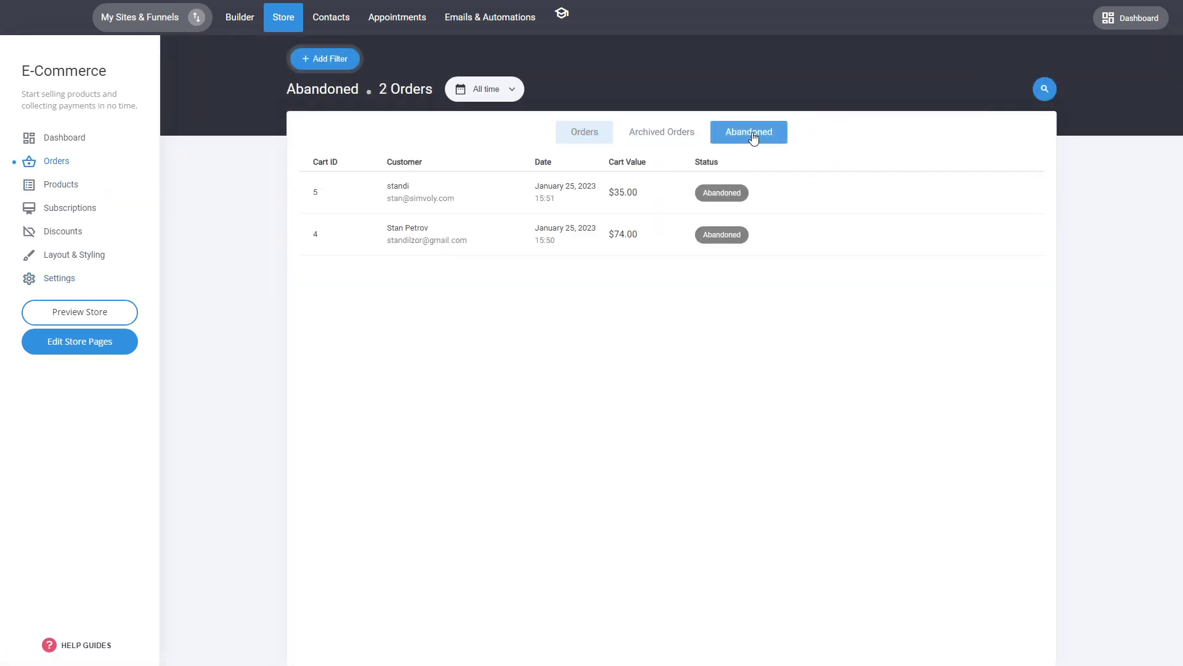
pyautogui.click(63, 137)
pyautogui.moveTo(892, 204); pyautogui.dragTo(849, 183)
pyautogui.click(862, 183)
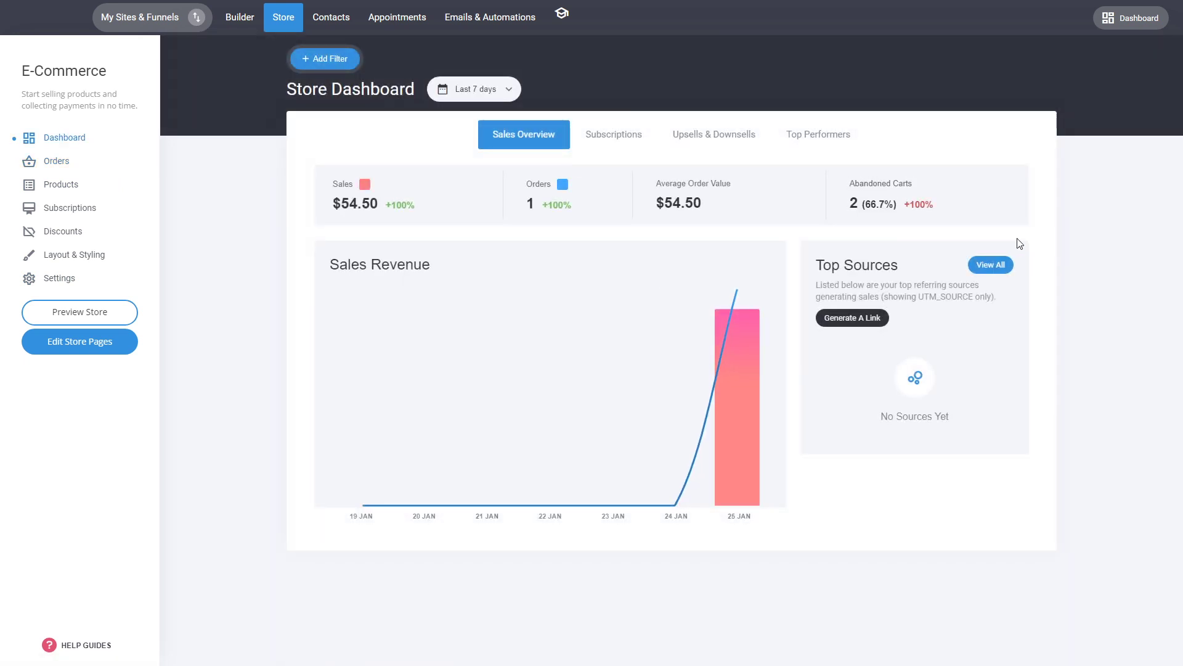